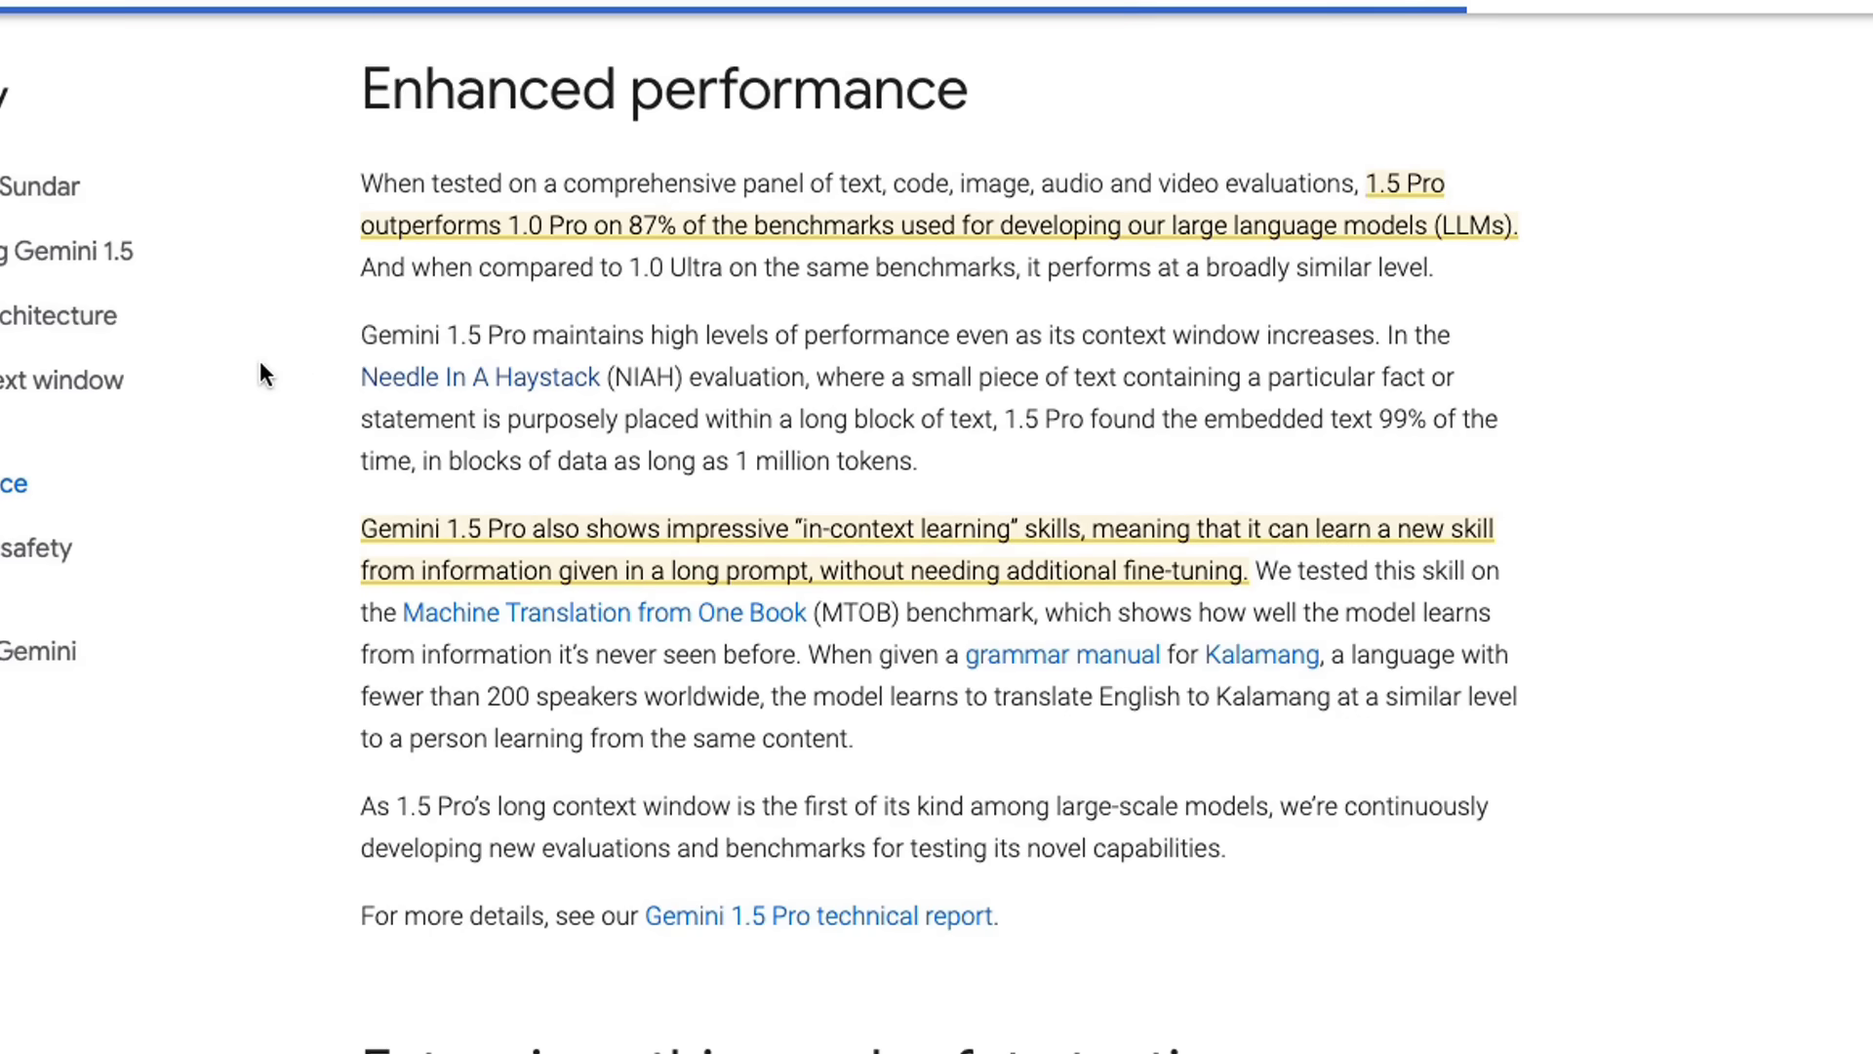
Step: Bring up the link options for Needle In A Haystack in the Enhanced performance section
right_click(419, 383)
Step: Open the Needle In A Haystack repository in a new tab and read its README's Test section
click(501, 394)
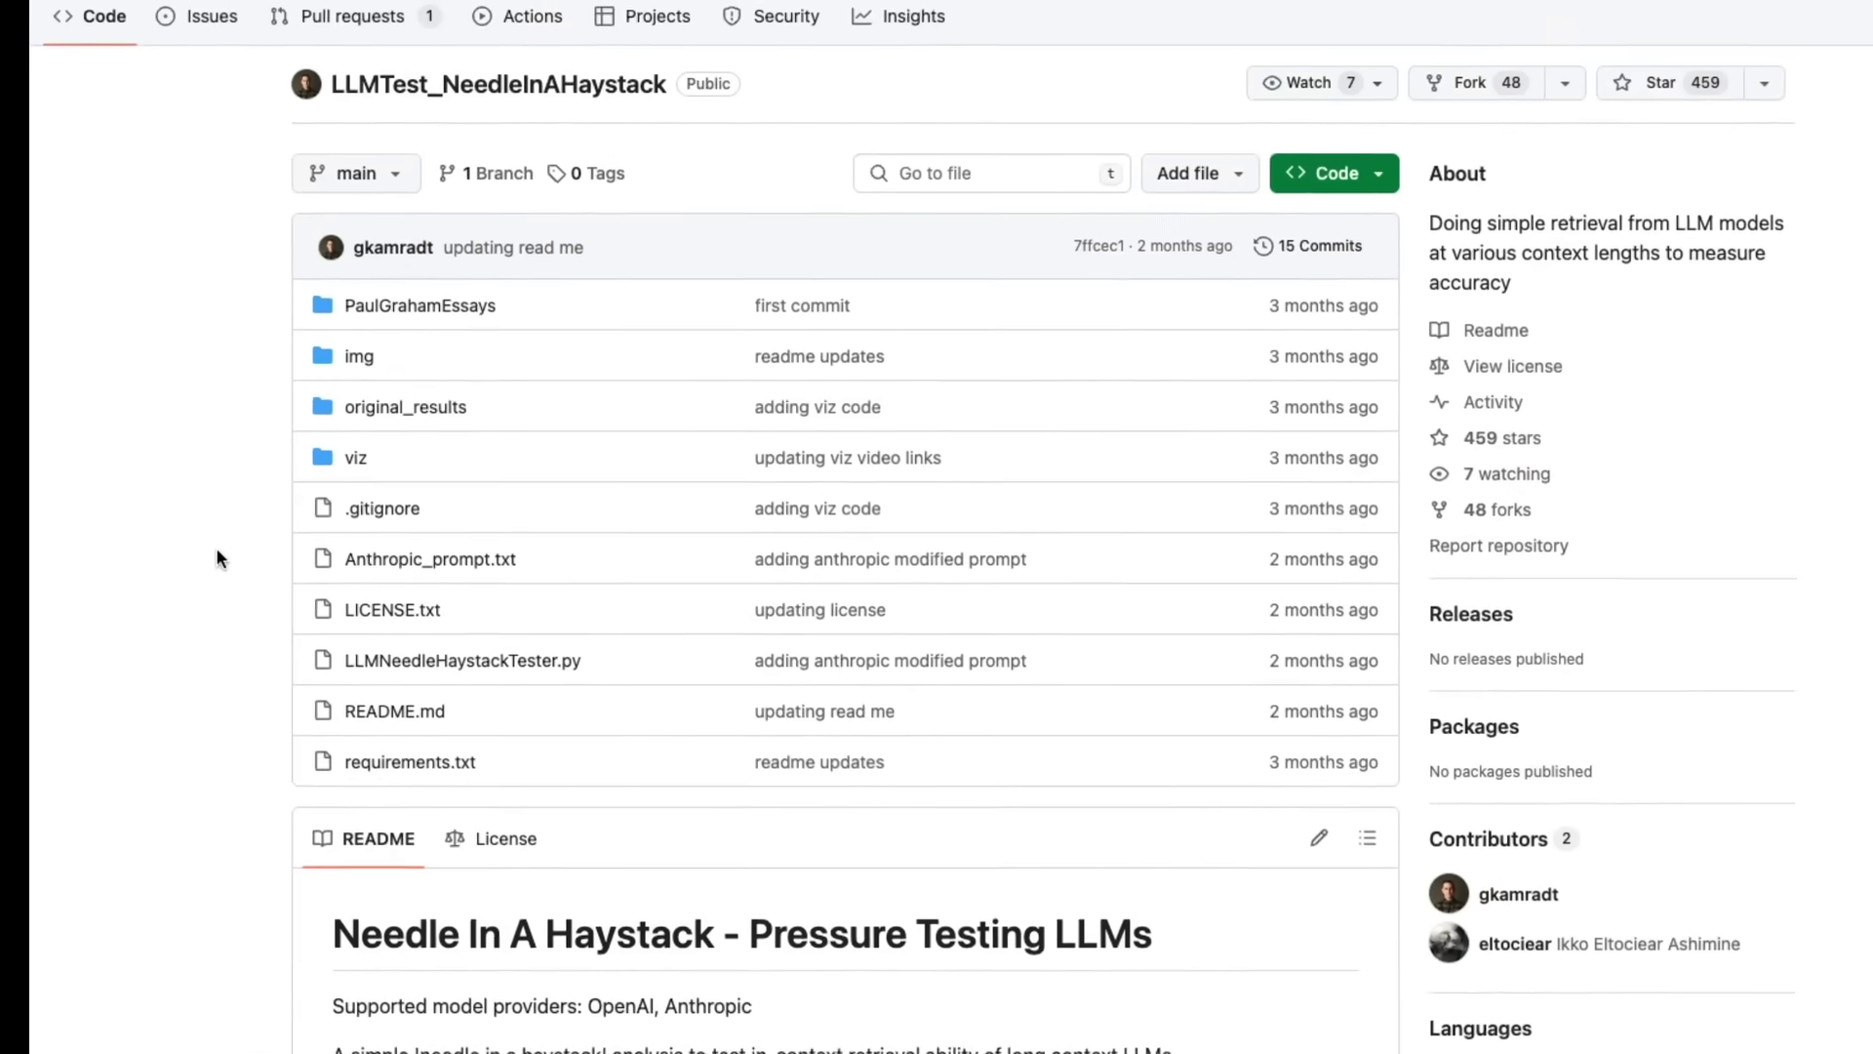
scroll(205, 537, down, 10)
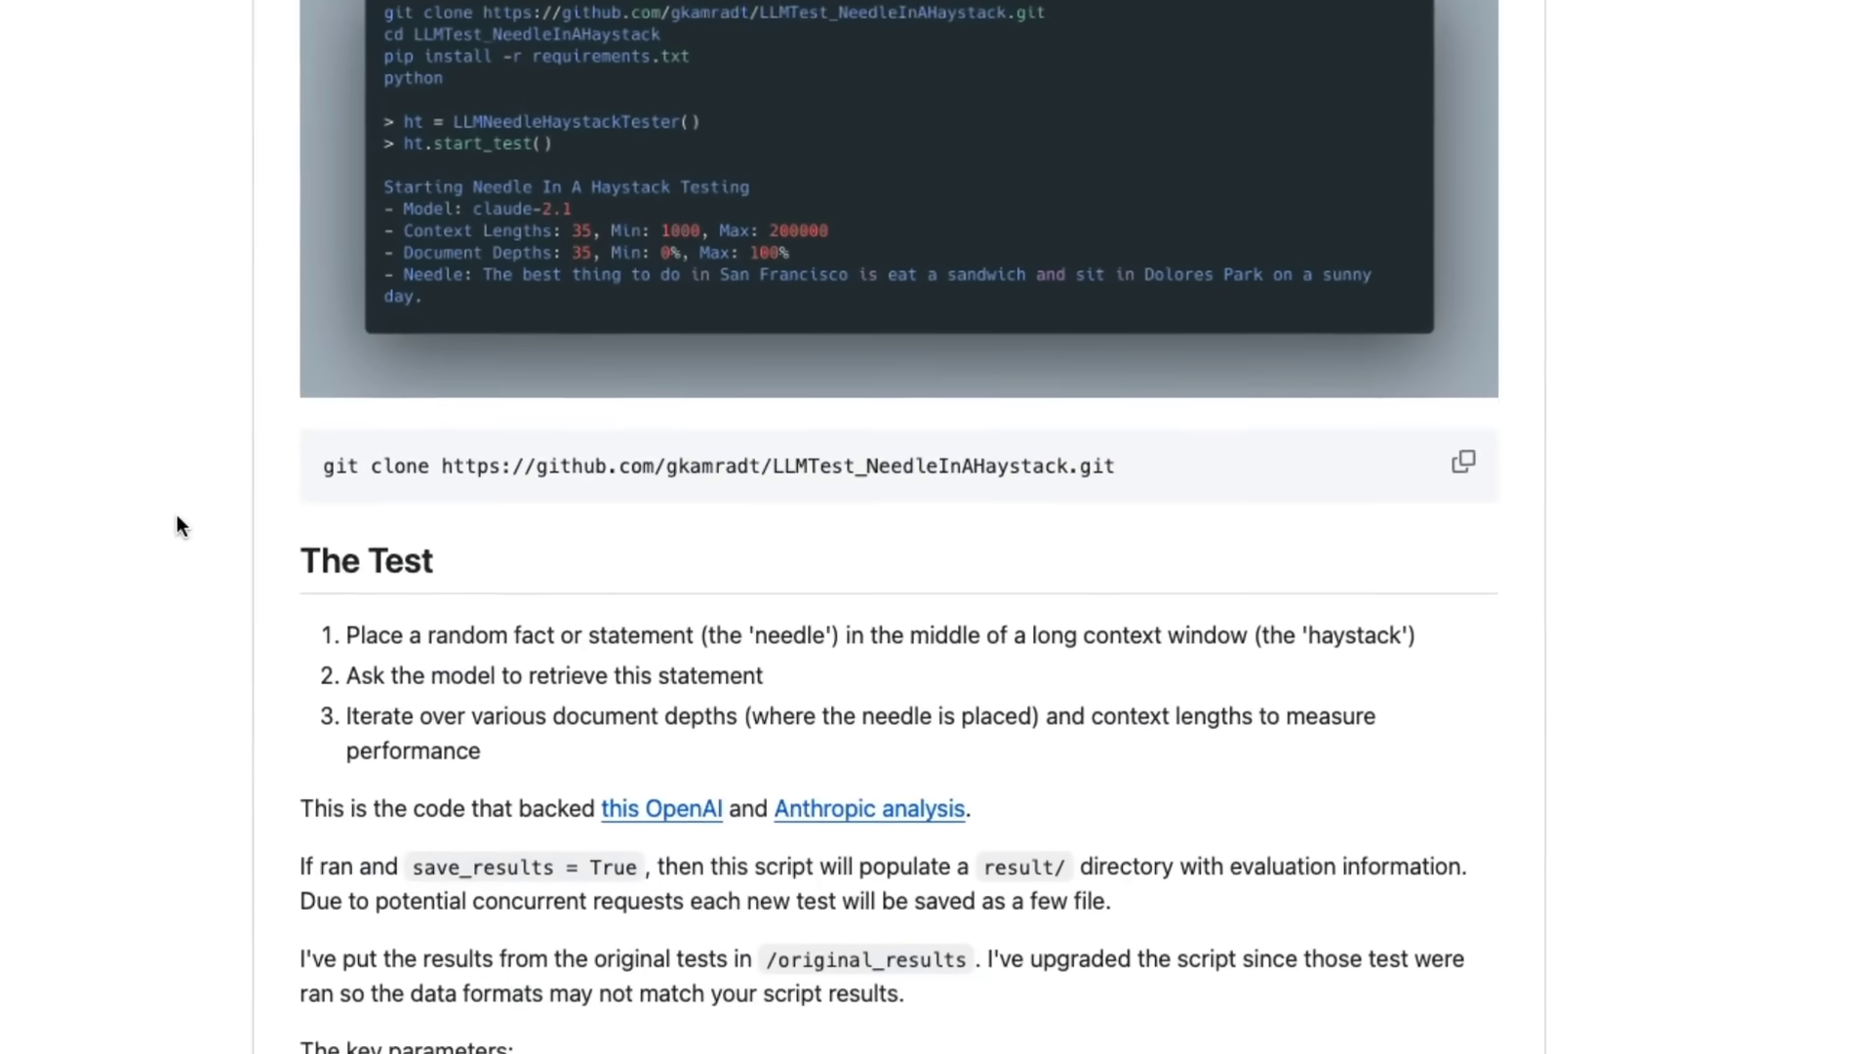
scroll(178, 507, down, 5)
scroll(179, 508, down, 5)
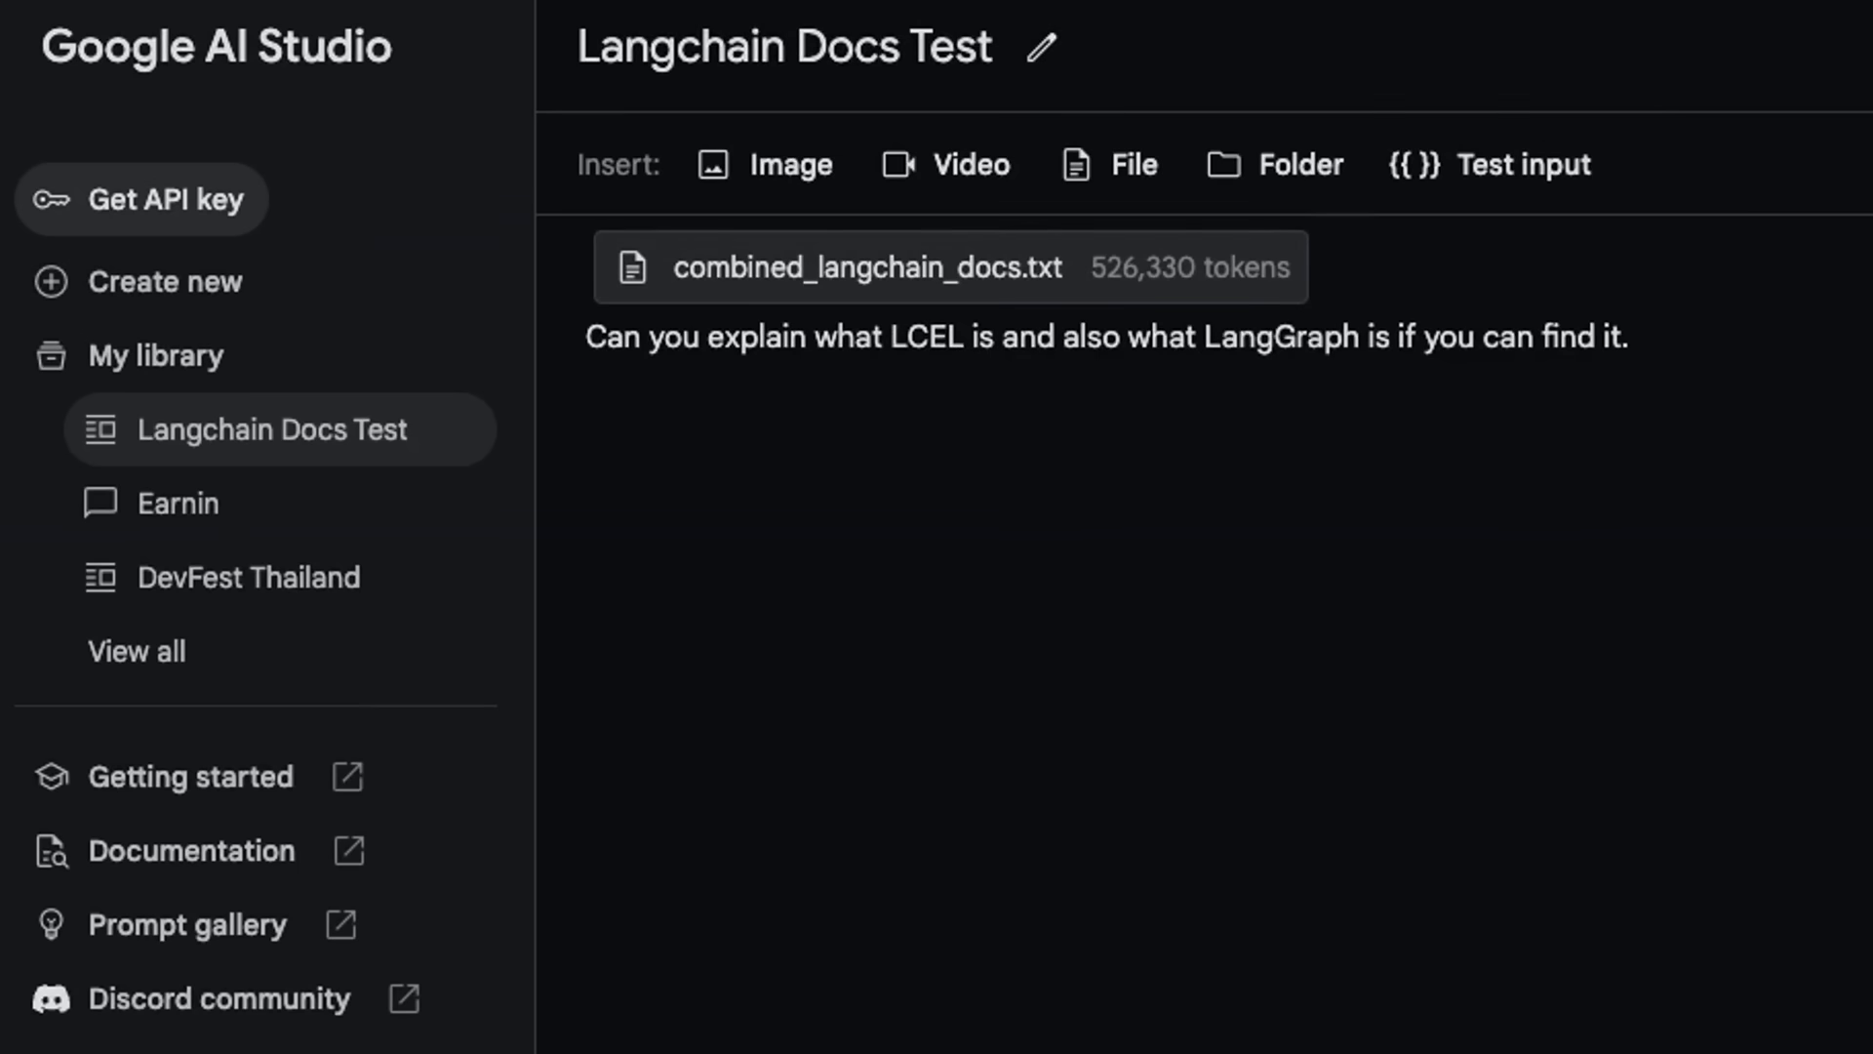
Step: Run the LCEL and LangGraph question against combined_langchain_docs.txt and read the answer
key(ctrl+Return)
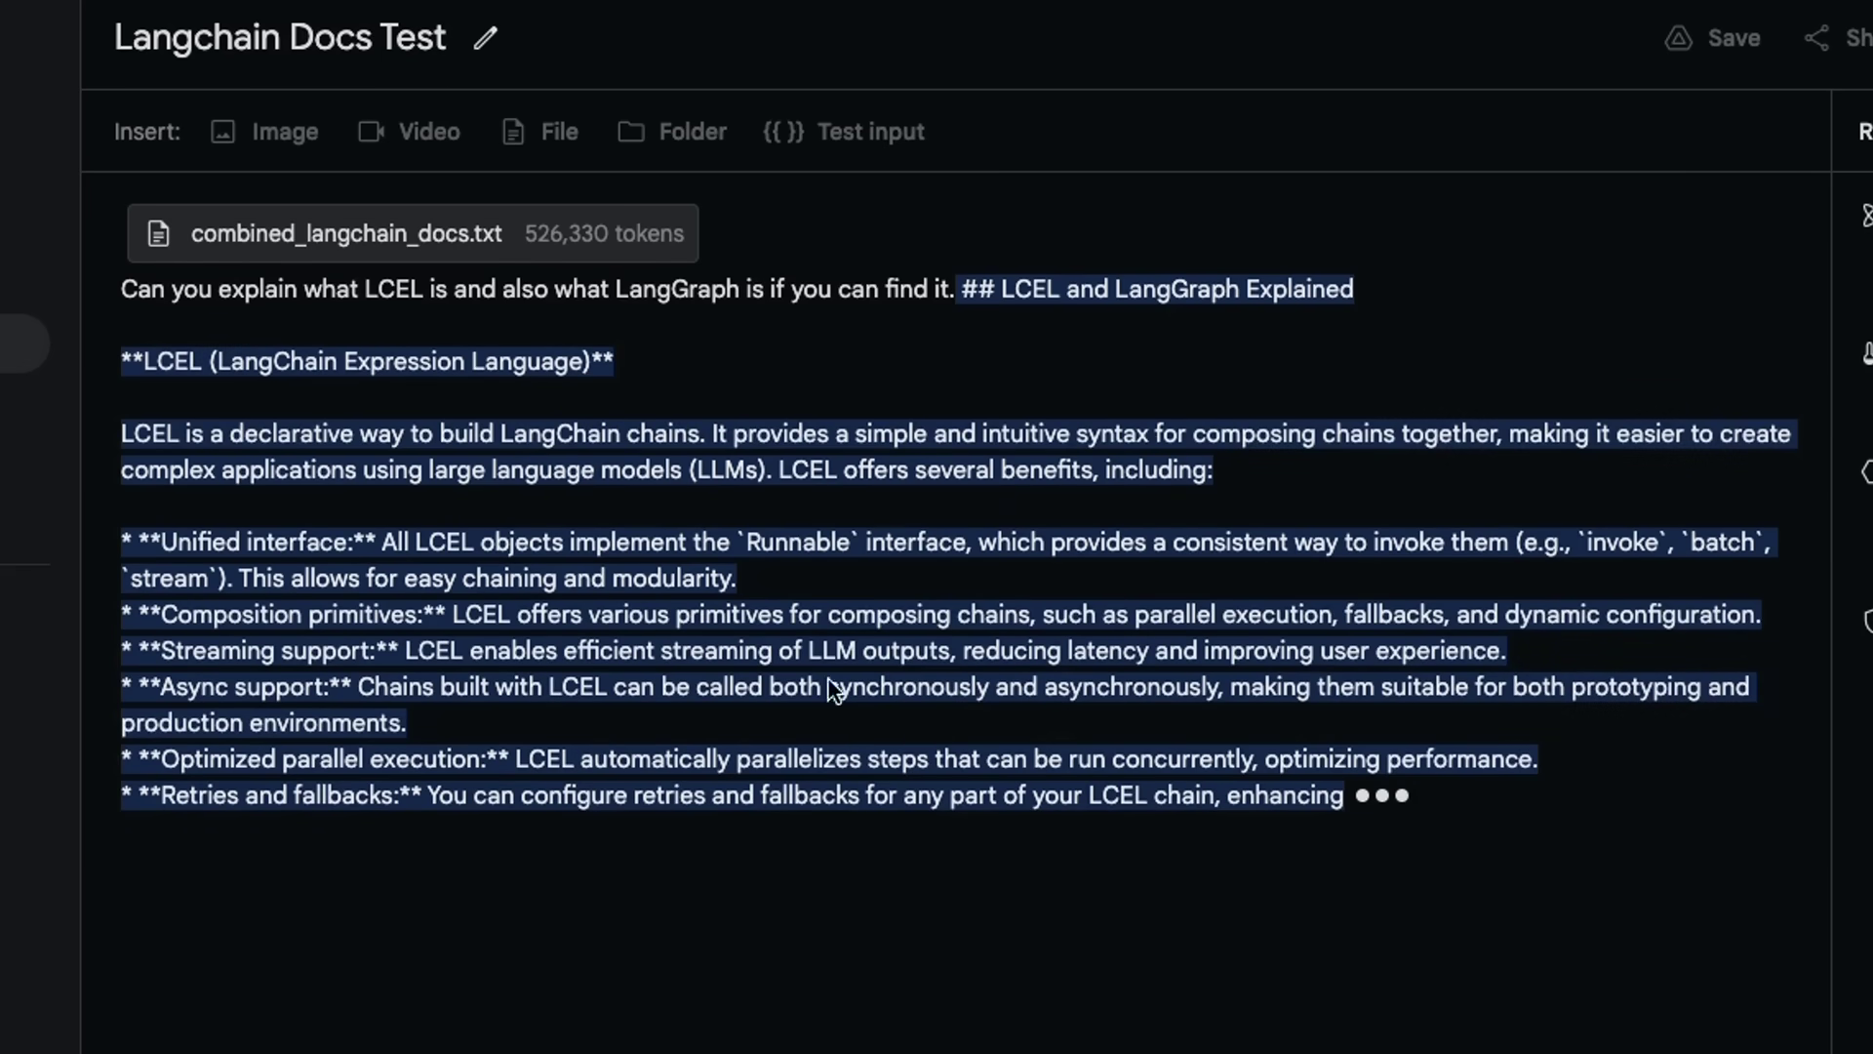
scroll(793, 681, down, 2)
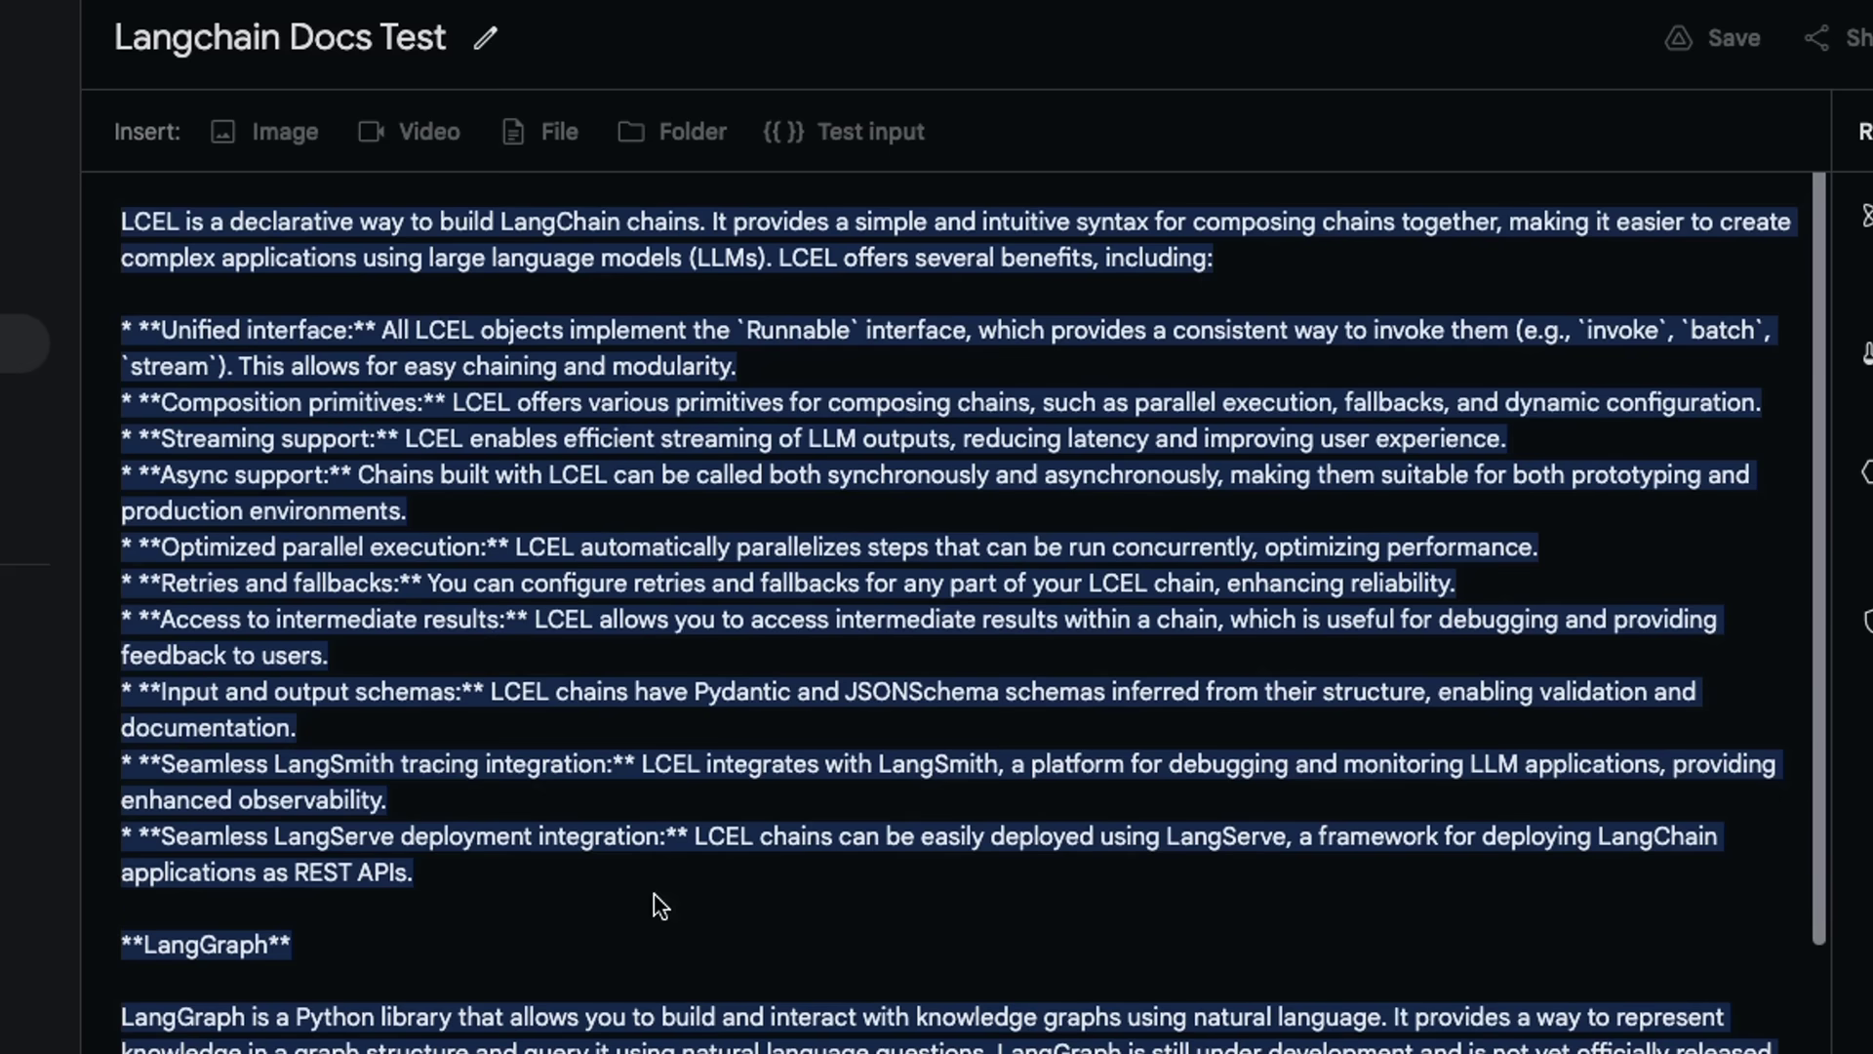
scroll(653, 903, up, 1)
scroll(597, 866, down, 2)
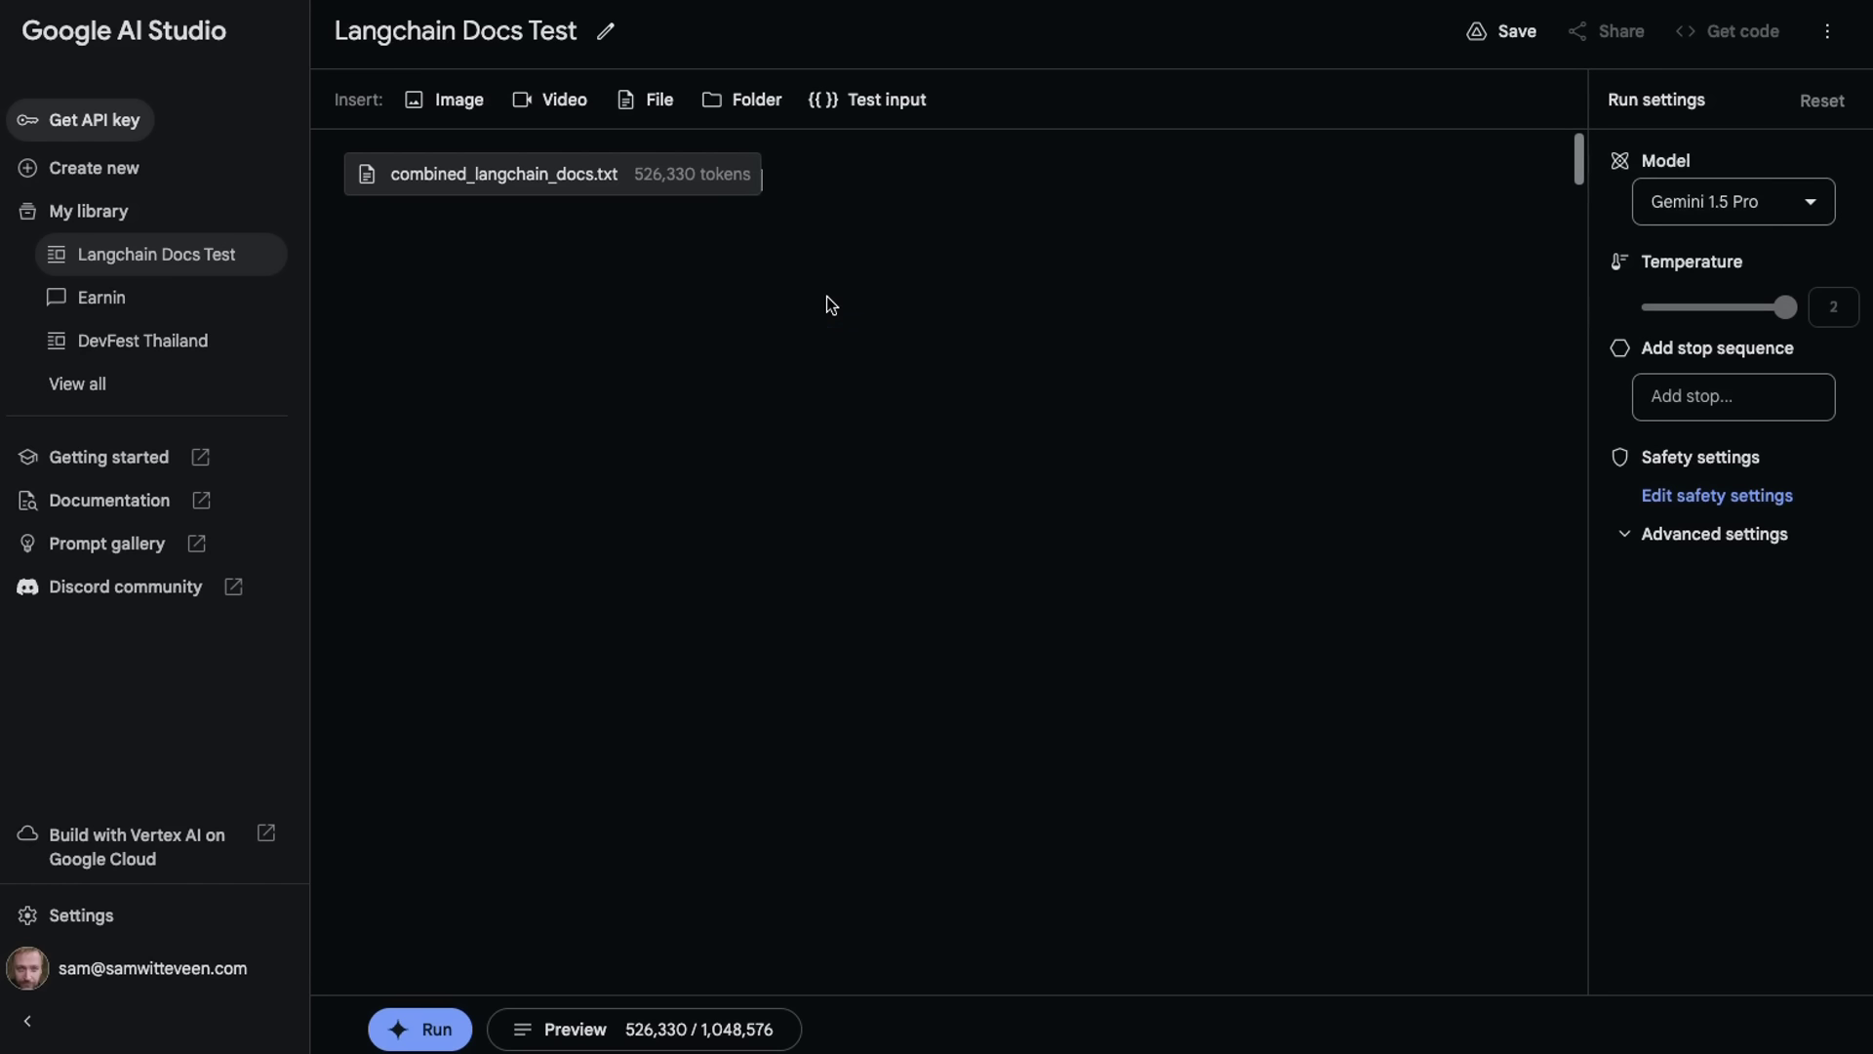
Step: Request a simple ChatGoogleGenerativeAI chain with gemini-pro and review the returned Python LLMChain code
text(write me a simple chain using ChatGoogleGenerativeAI)
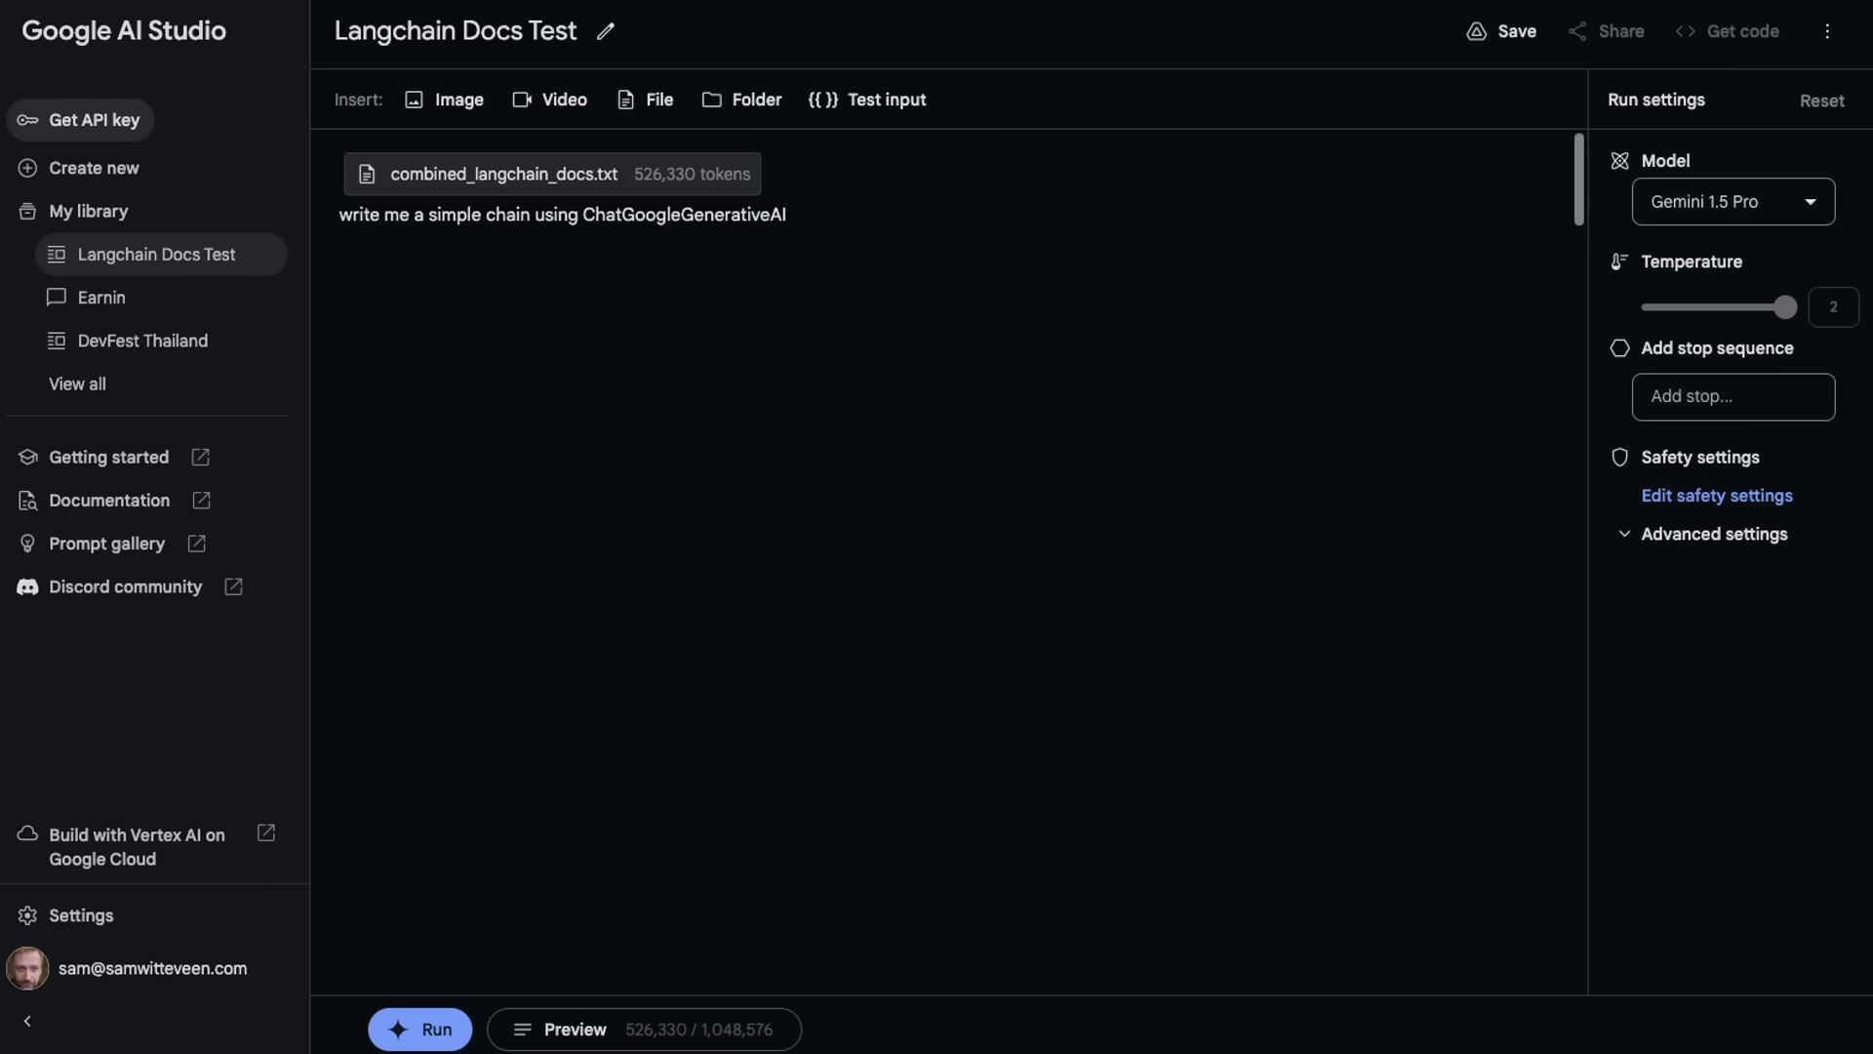
text( with gemini)
text(-pro for the model)
key(ctrl+Return)
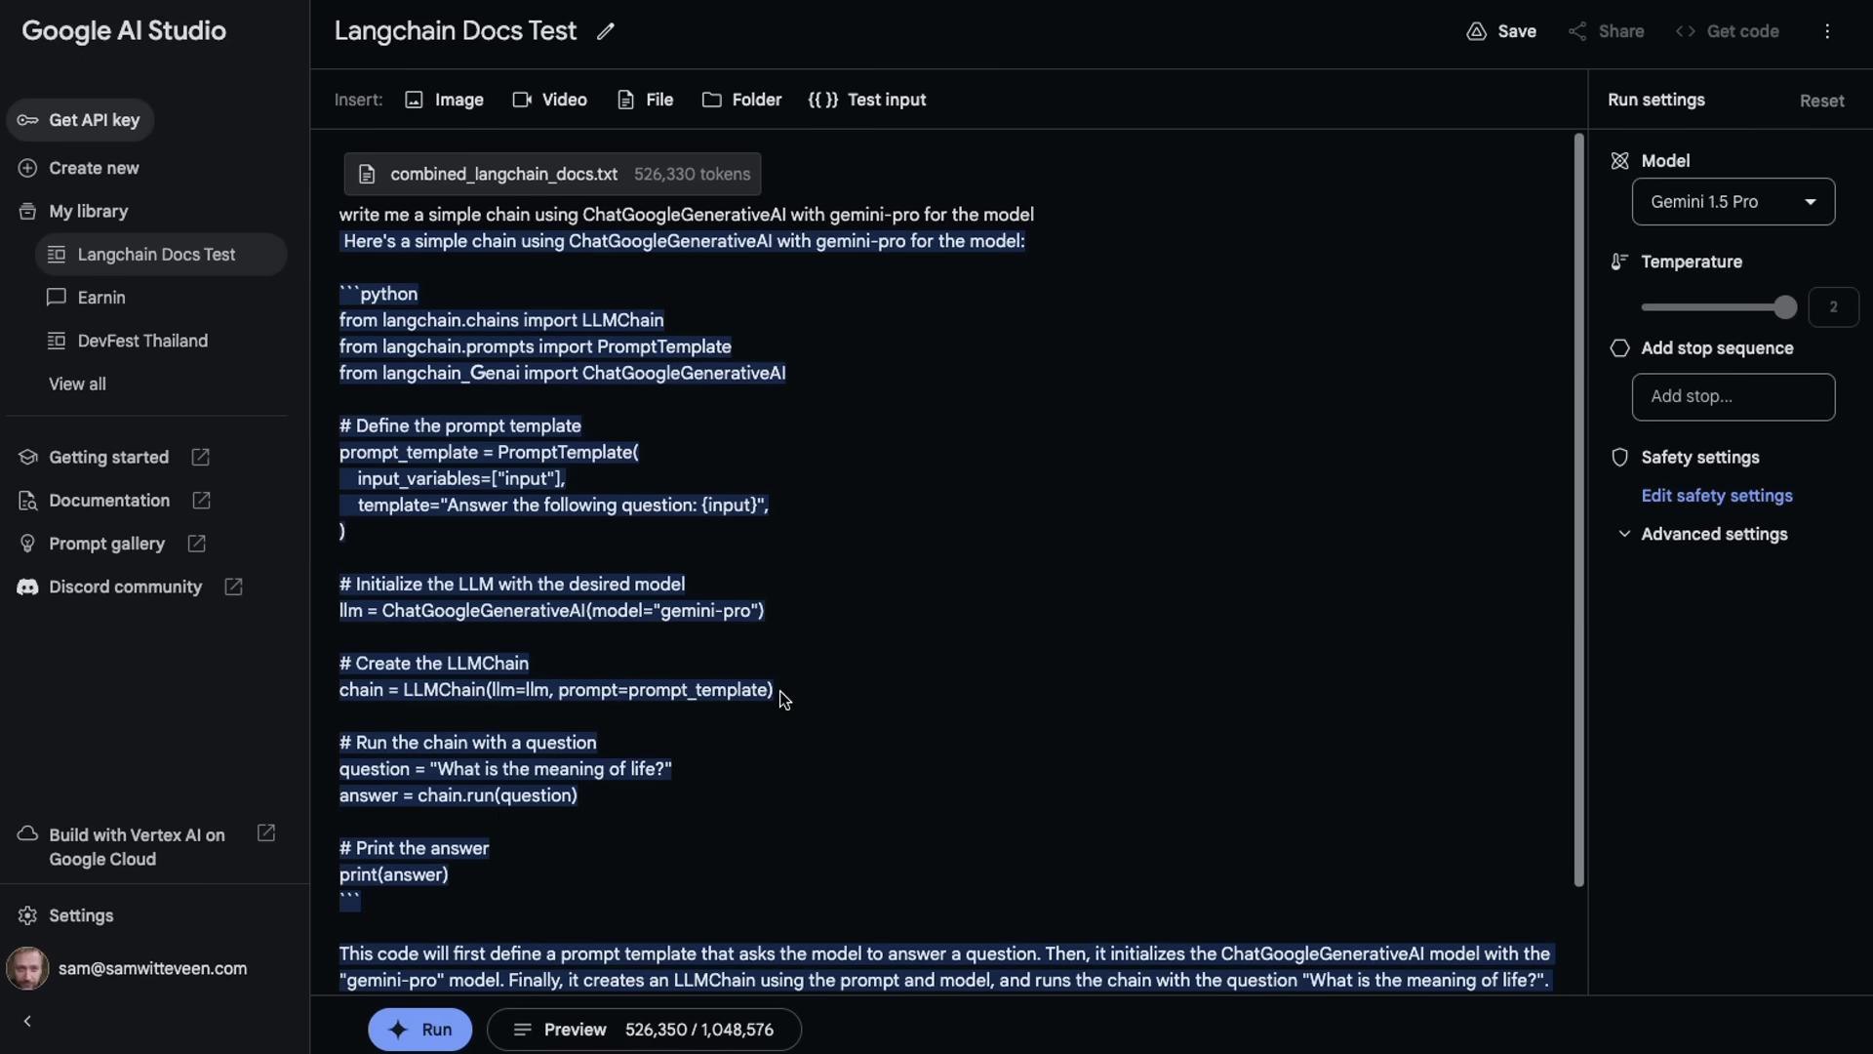
scroll(634, 829, down, 3)
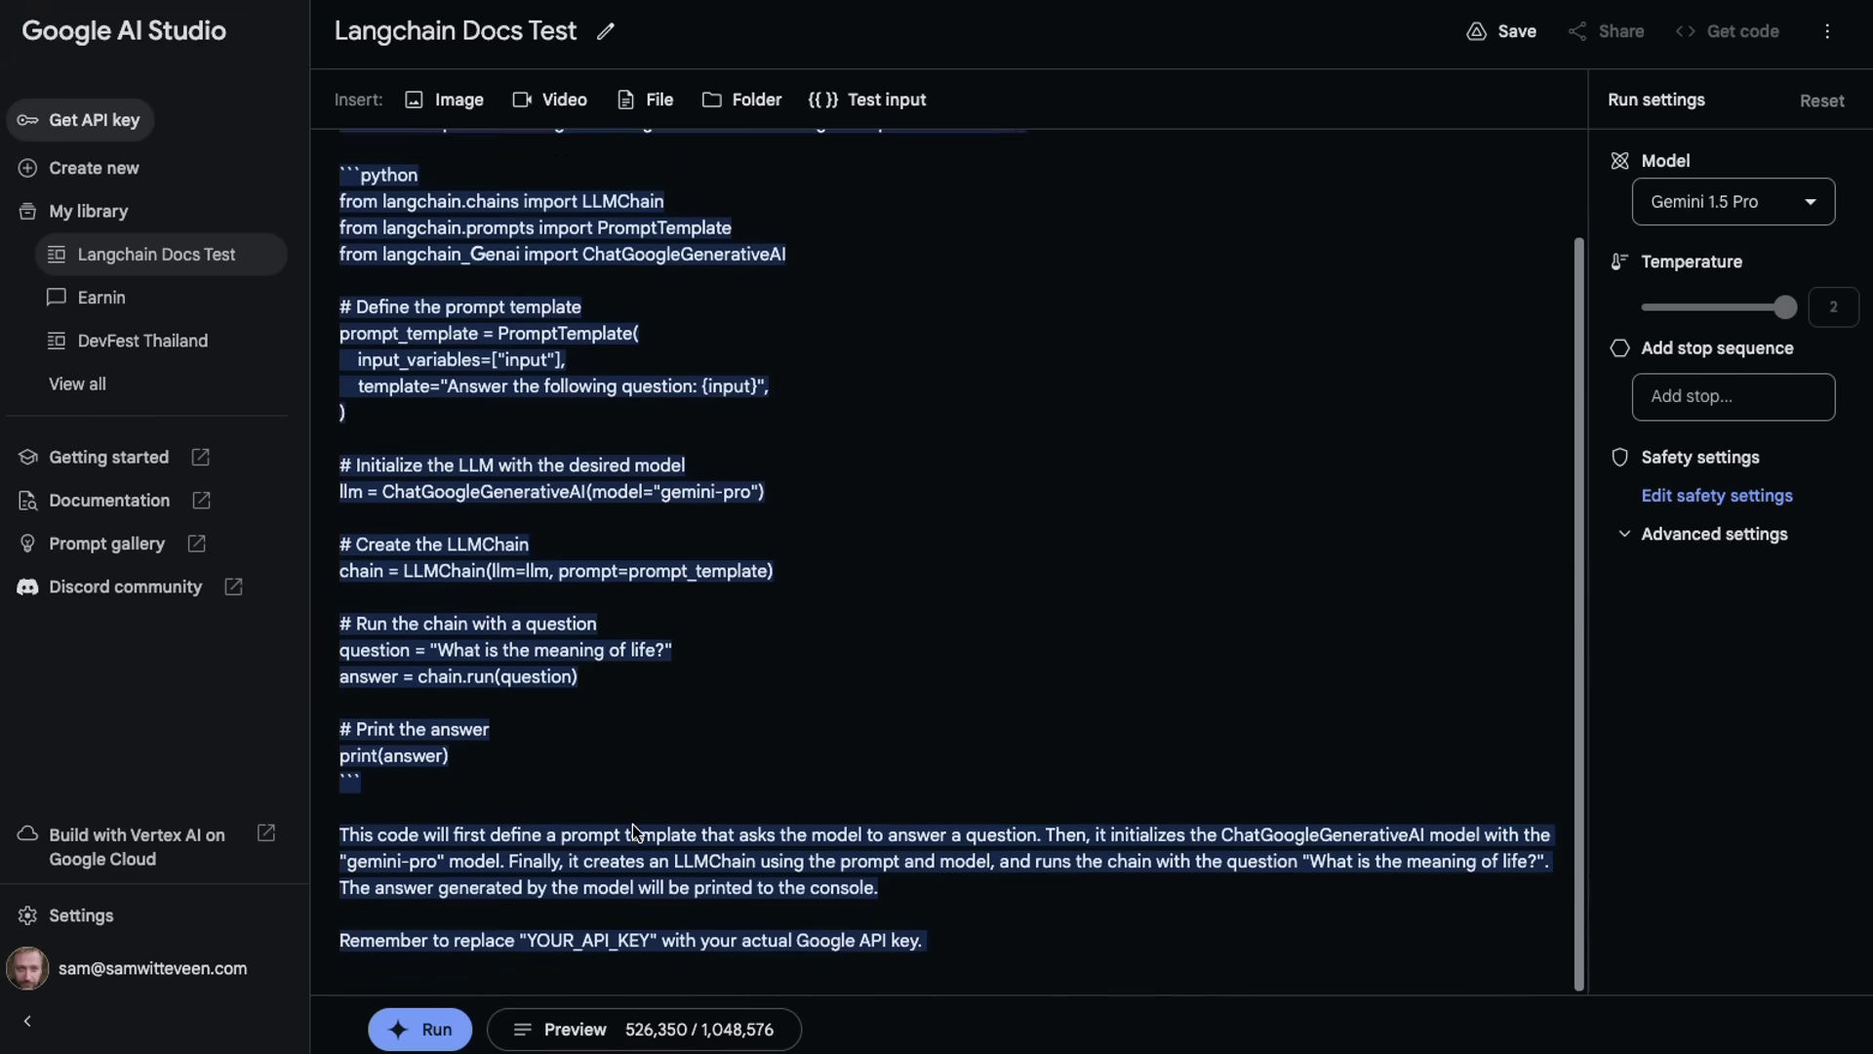
scroll(635, 831, up, 1)
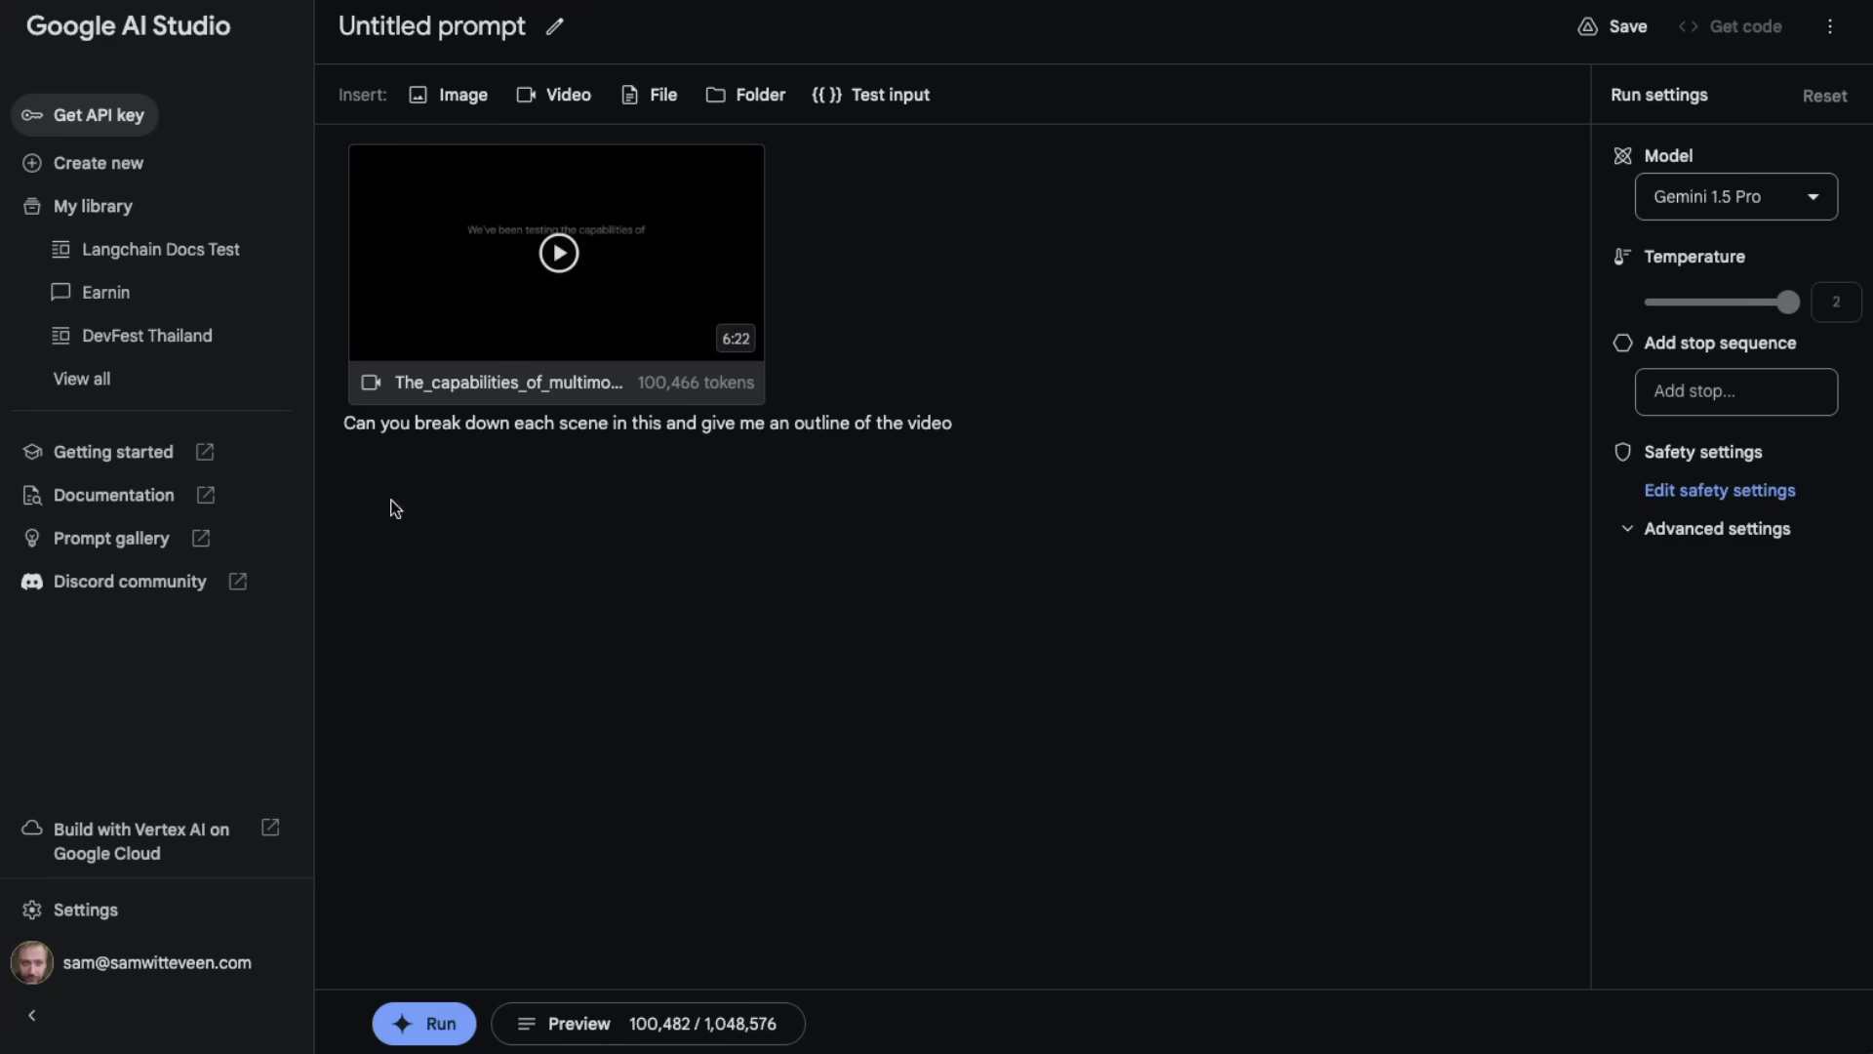
Step: Run the scene-by-scene outline request on the 6:22 capabilities video and read the first scenes
click(424, 1024)
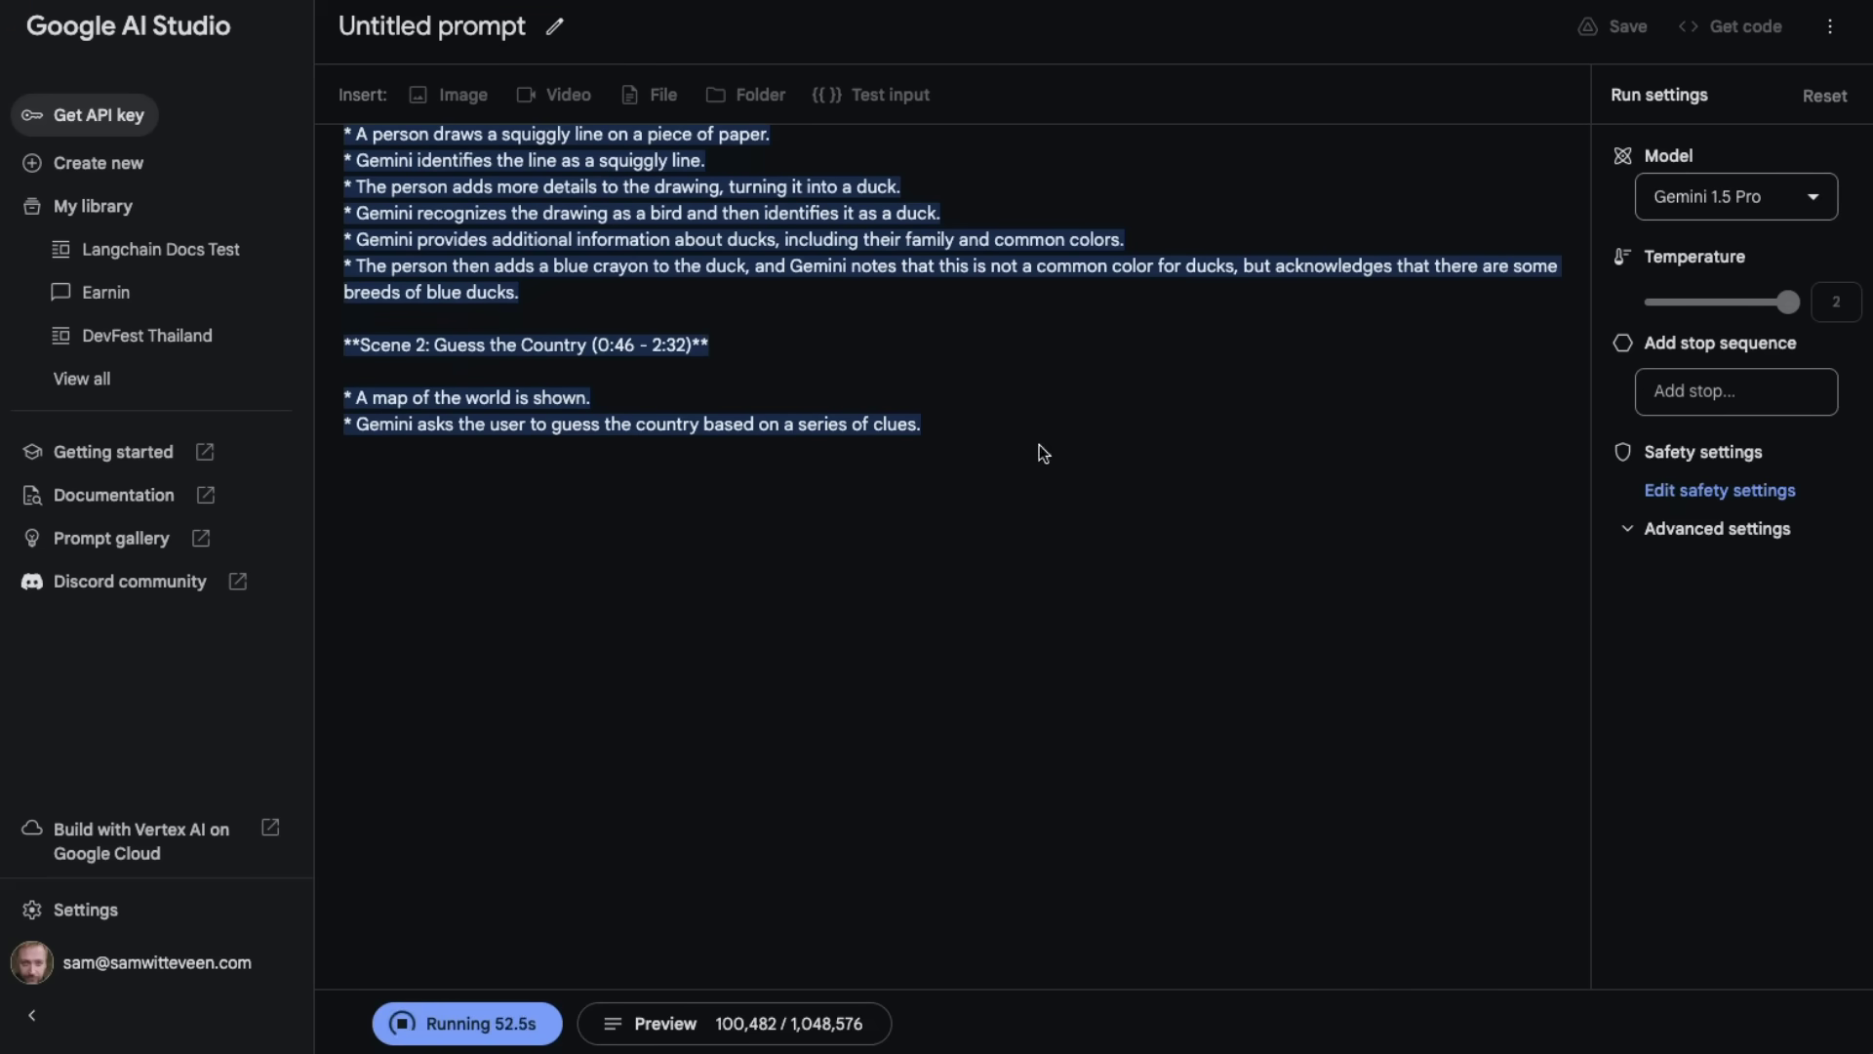
scroll(1108, 533, down, 3)
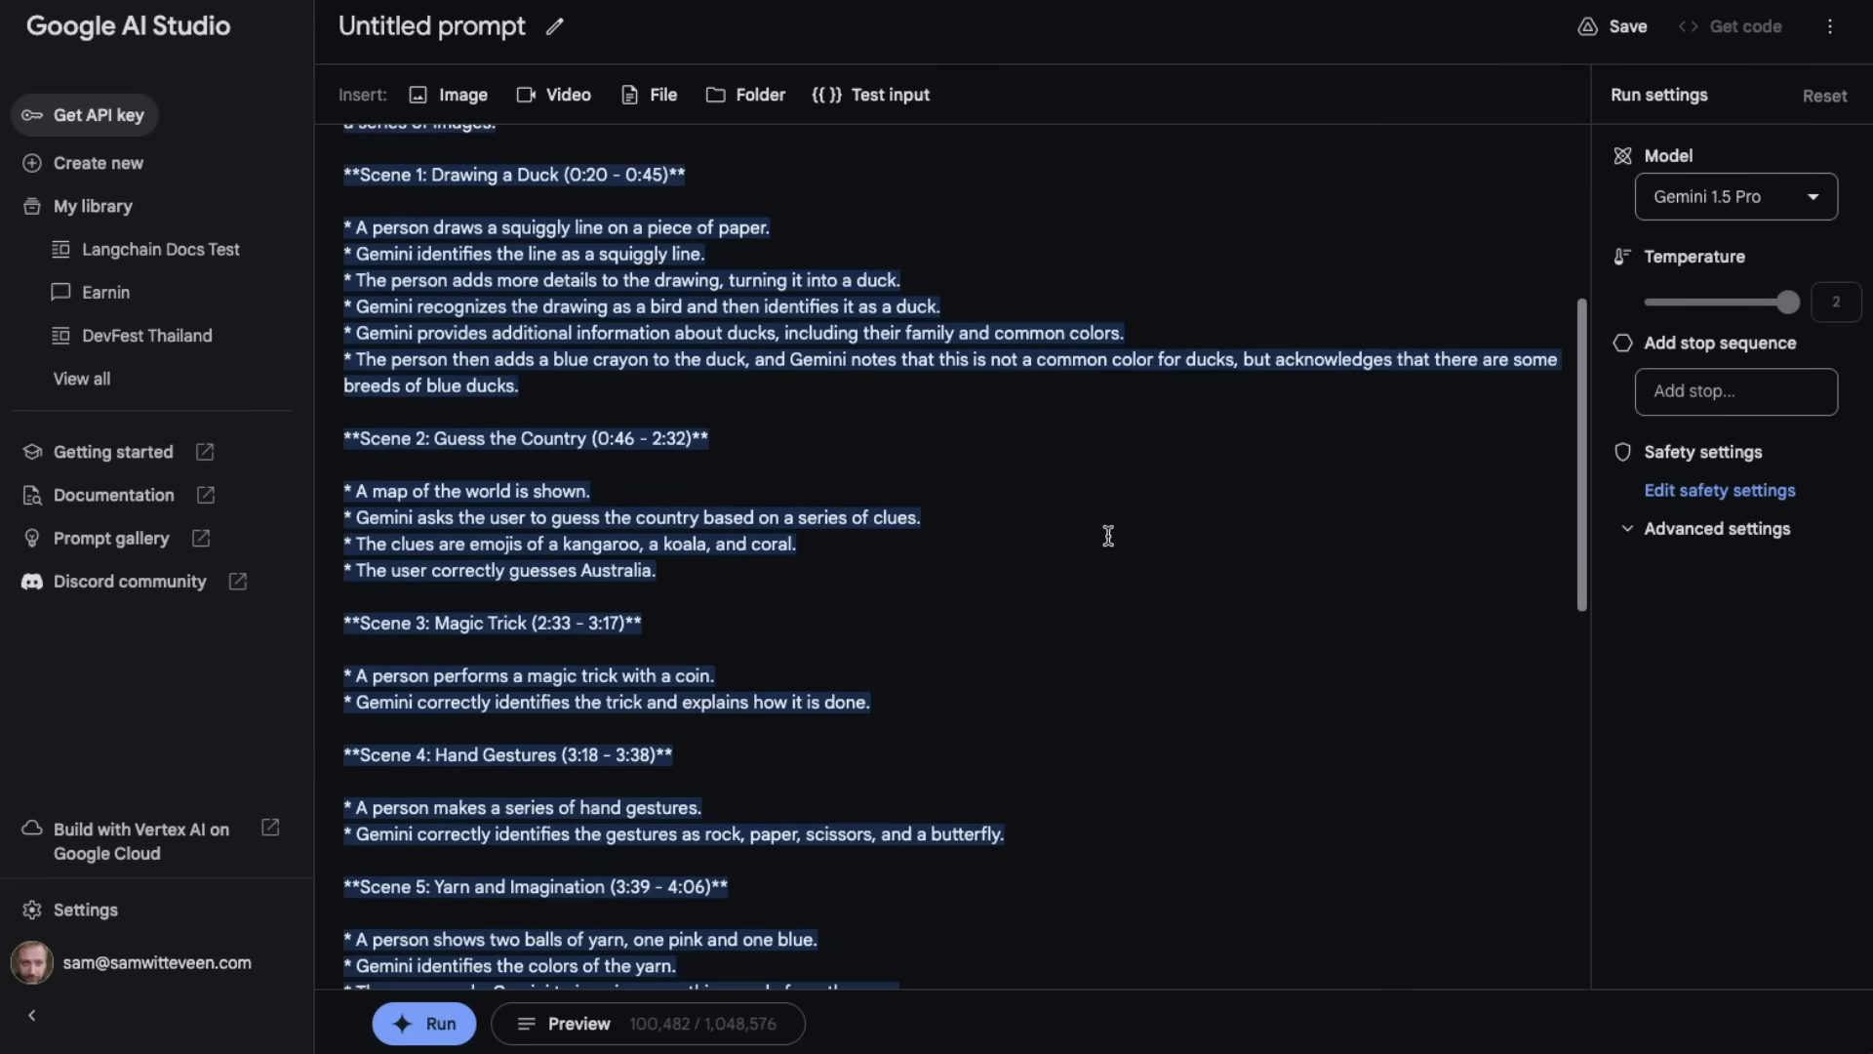
scroll(1108, 537, down, 2)
scroll(1109, 537, up, 1)
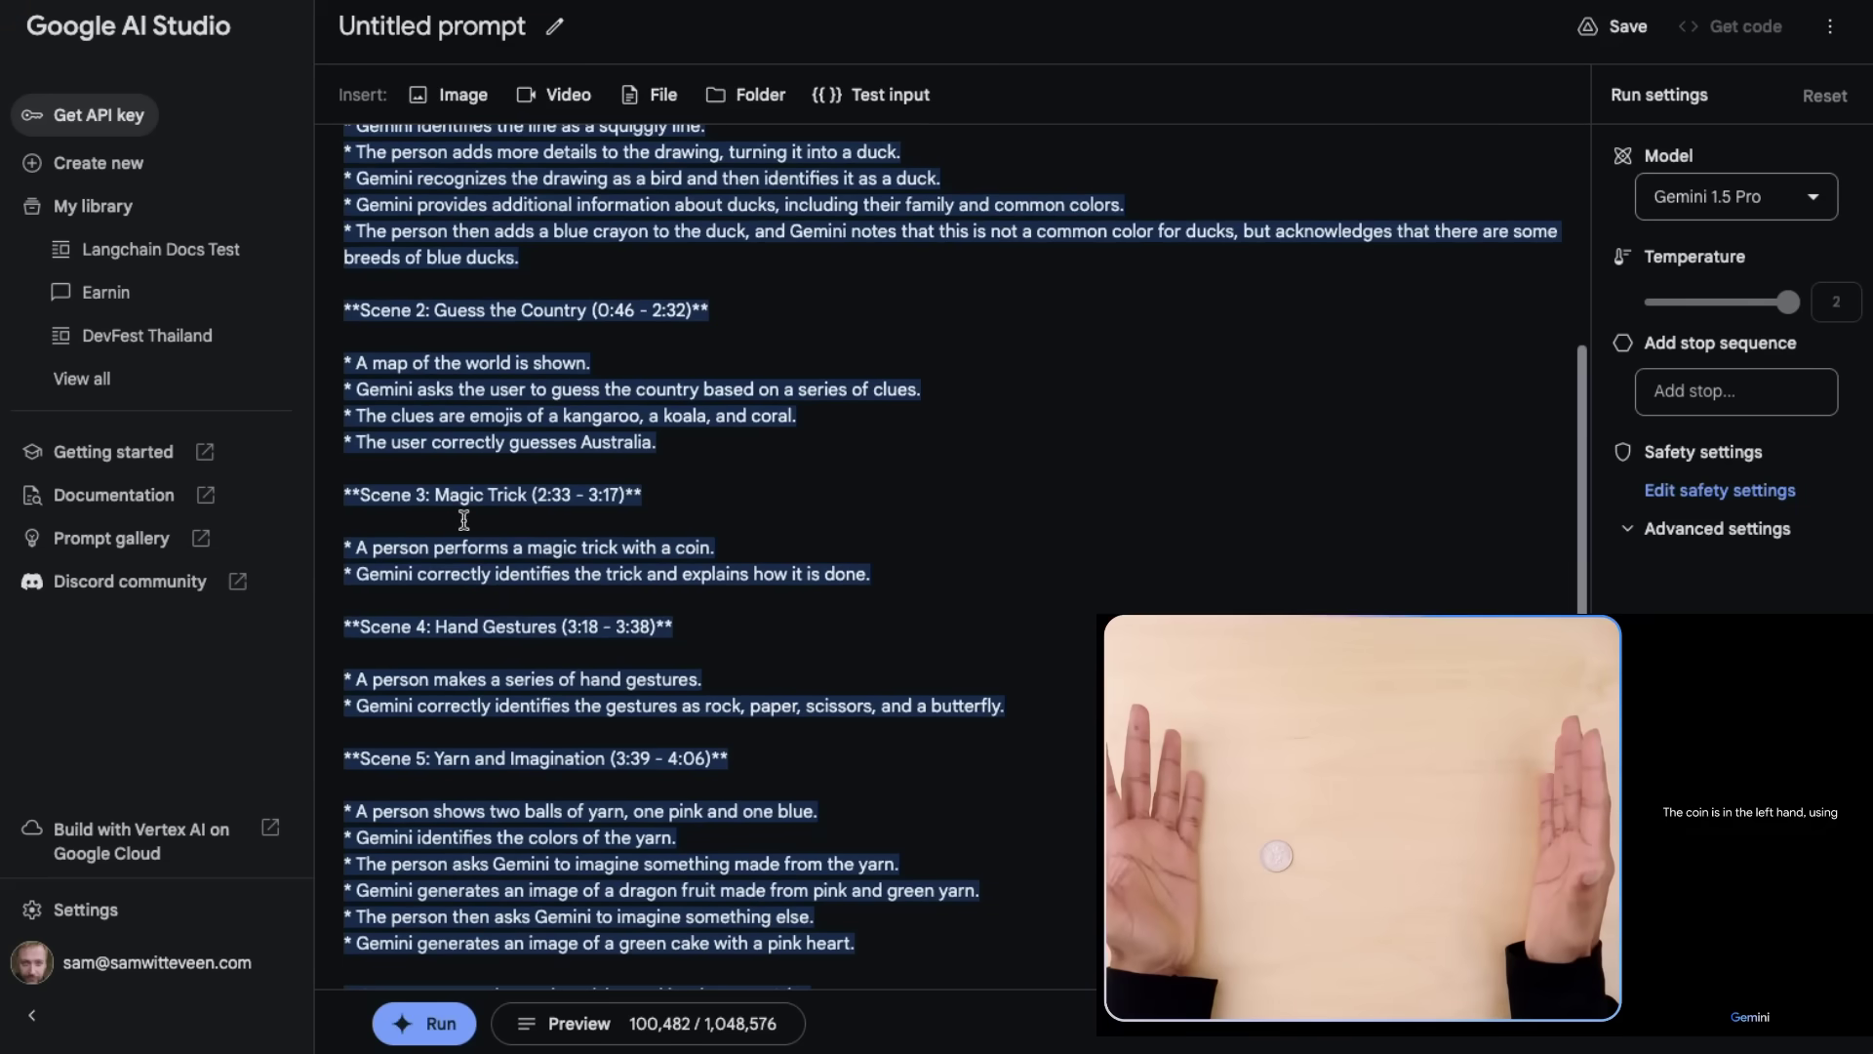
scroll(742, 487, down, 2)
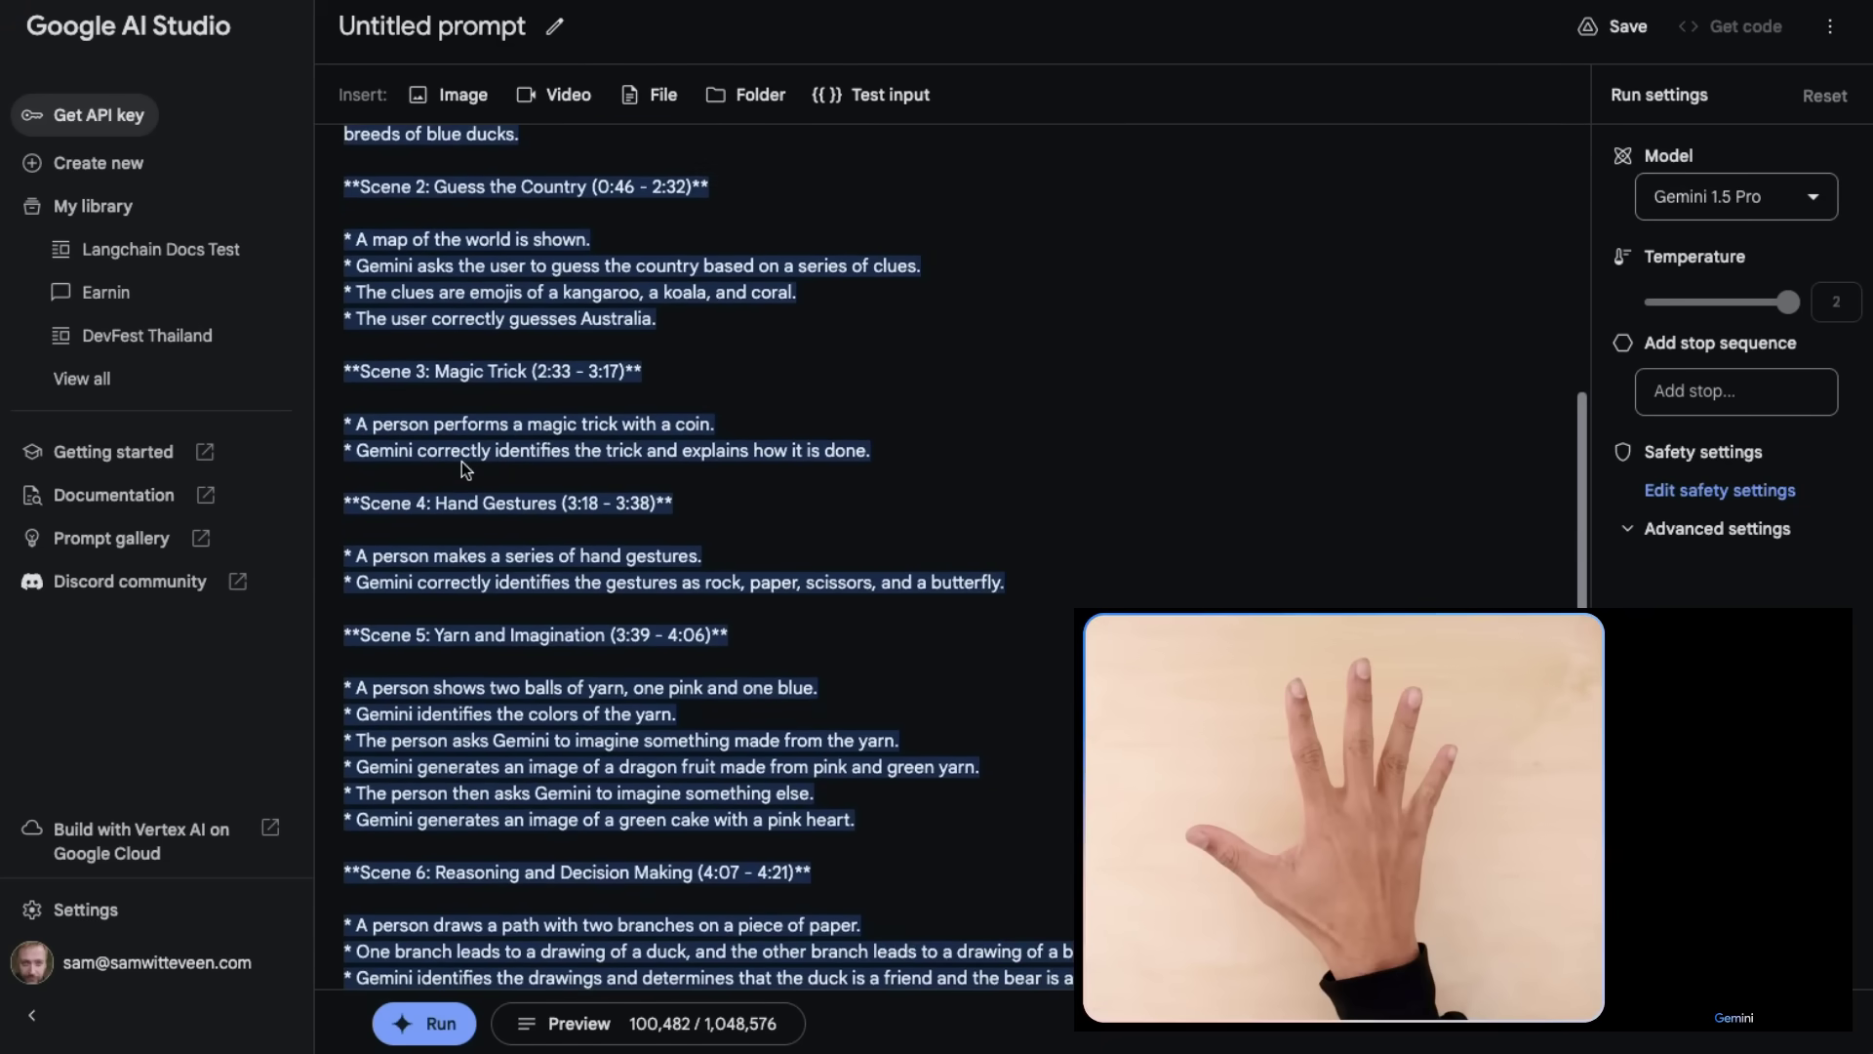
scroll(461, 461, down, 1)
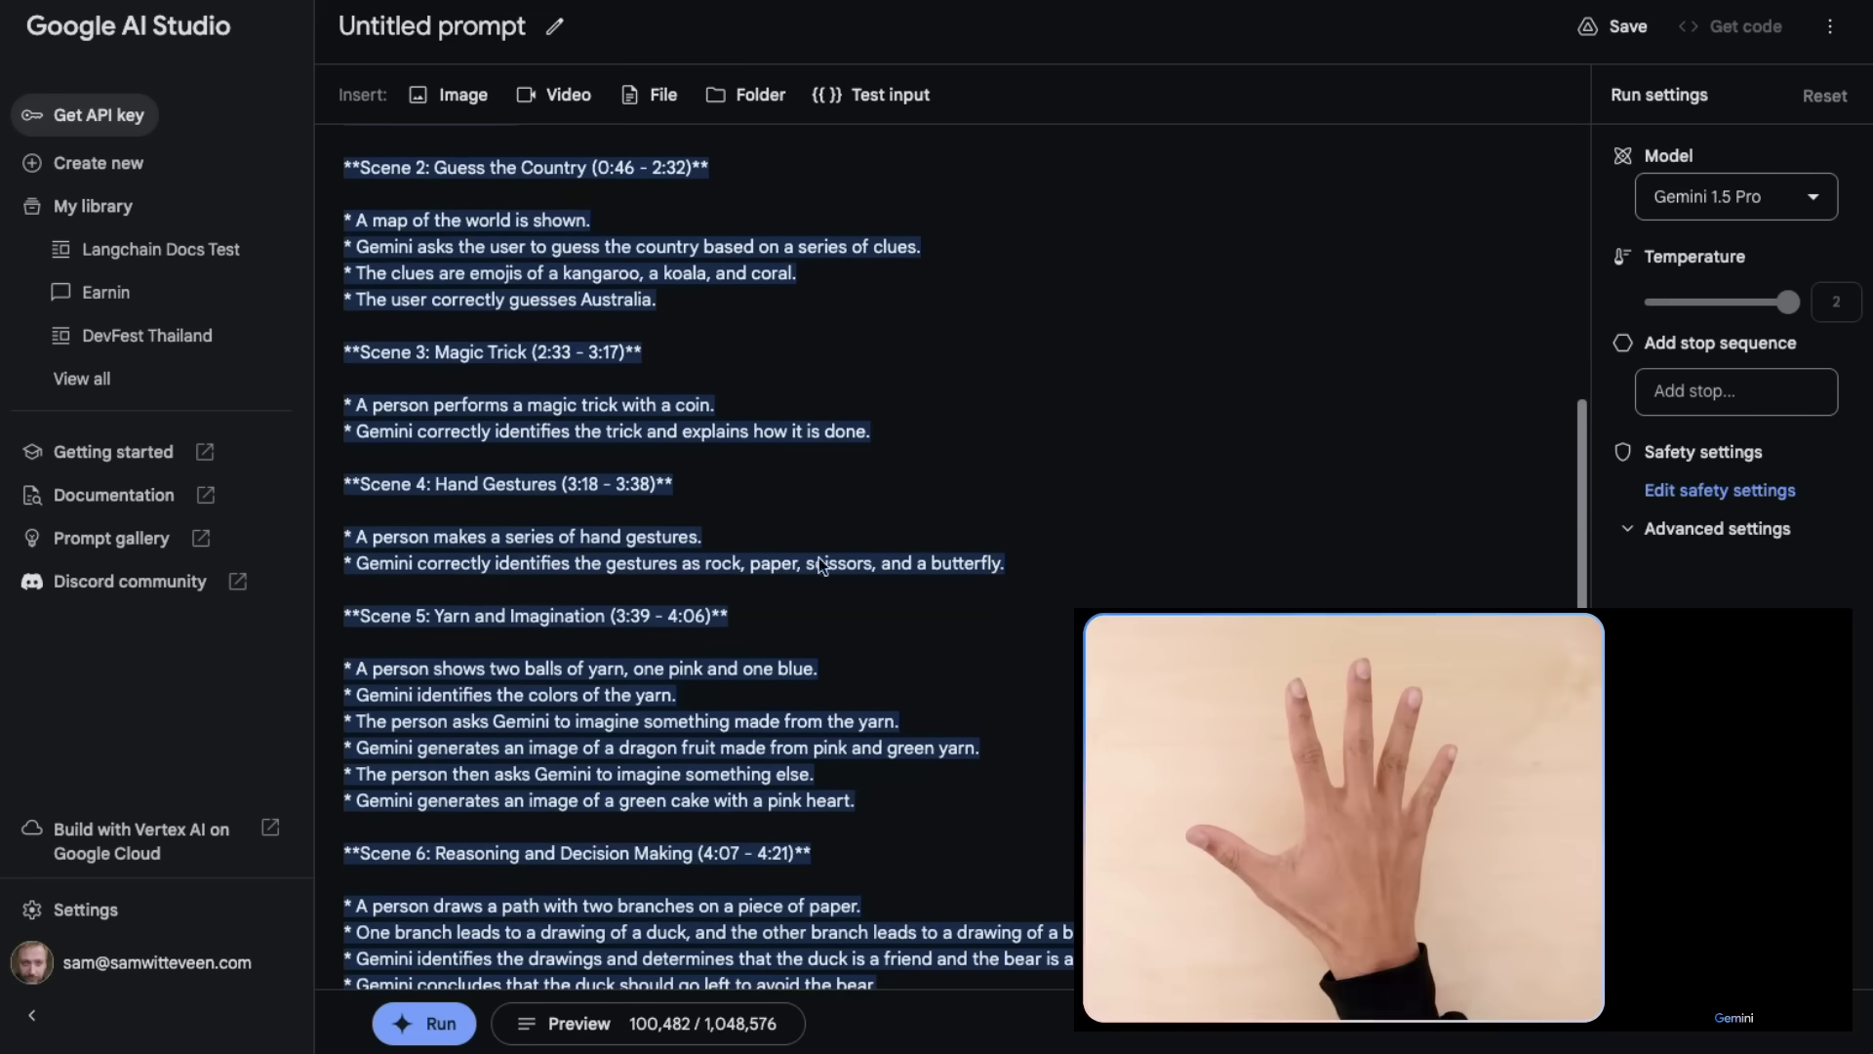
scroll(1029, 571, down, 1)
scroll(1029, 571, down, 2)
scroll(1029, 570, down, 1)
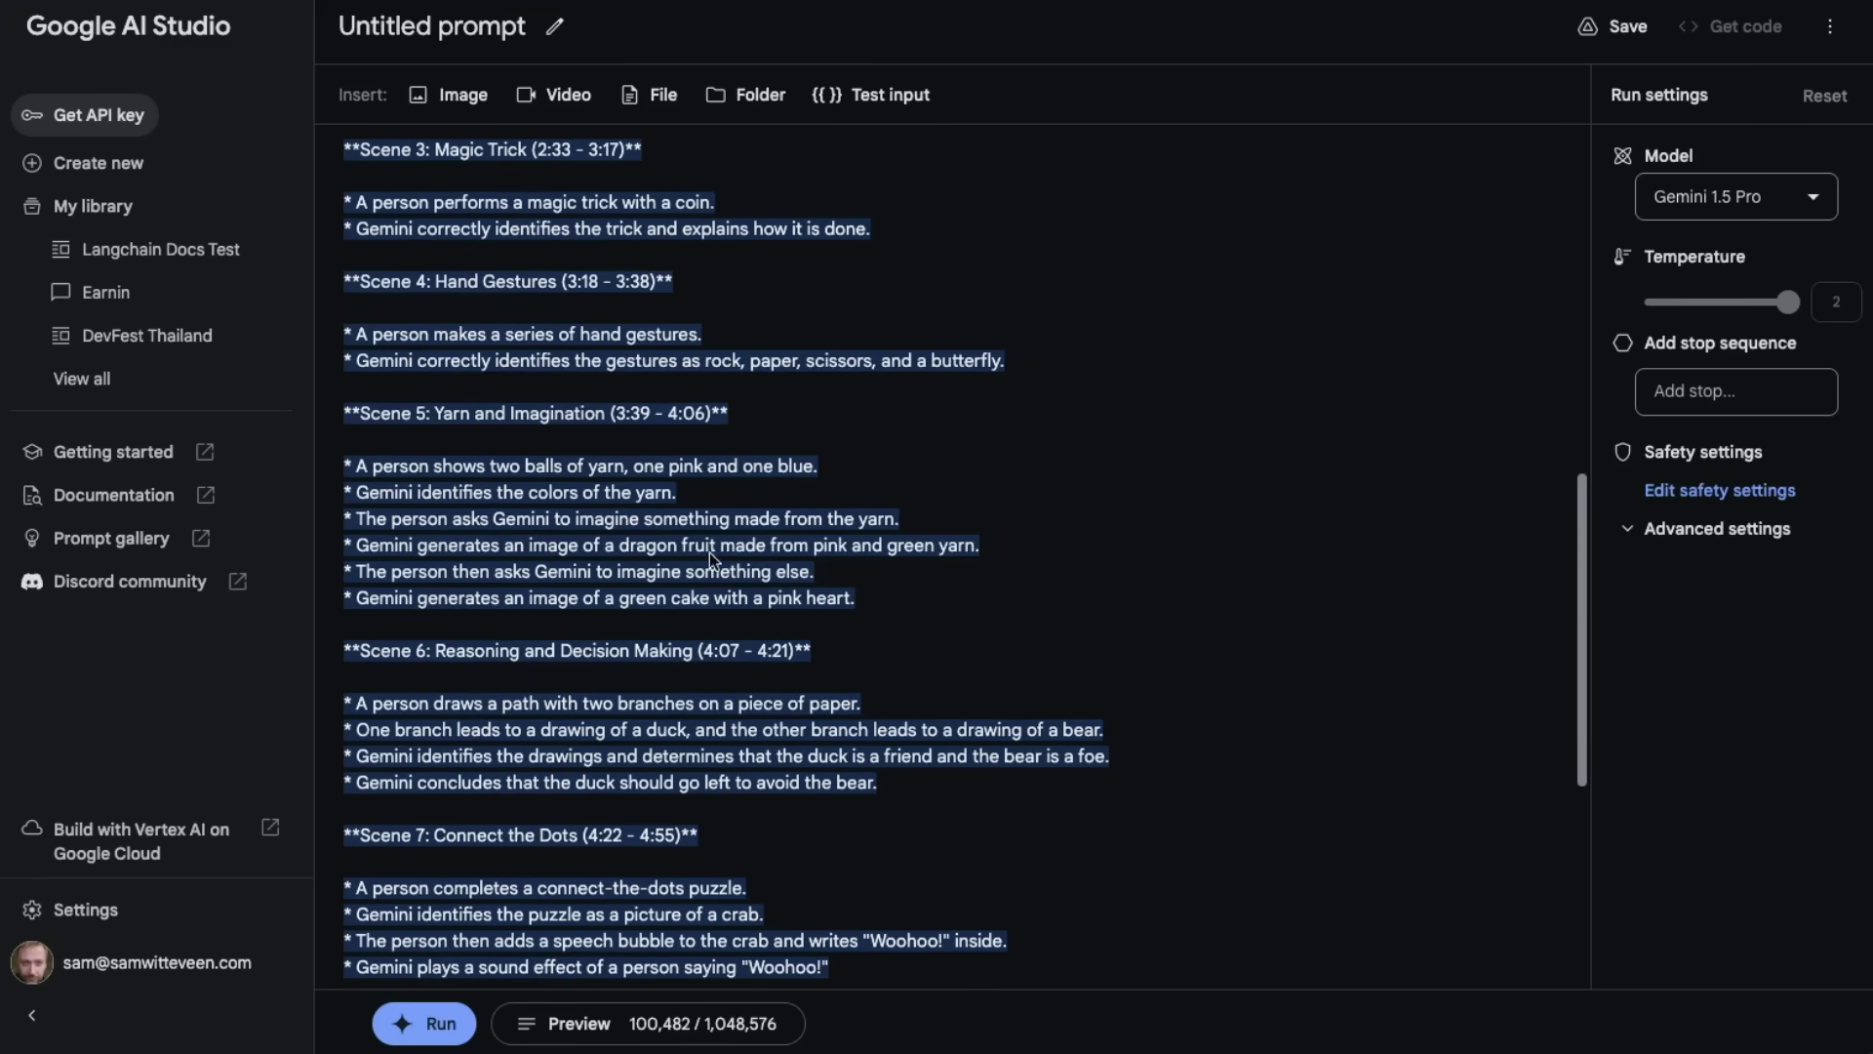
Step: Read the outline through Scene 8, Conclusion and Overall Outline, then accept it
scroll(703, 557, down, 2)
scroll(704, 557, down, 1)
scroll(703, 557, down, 3)
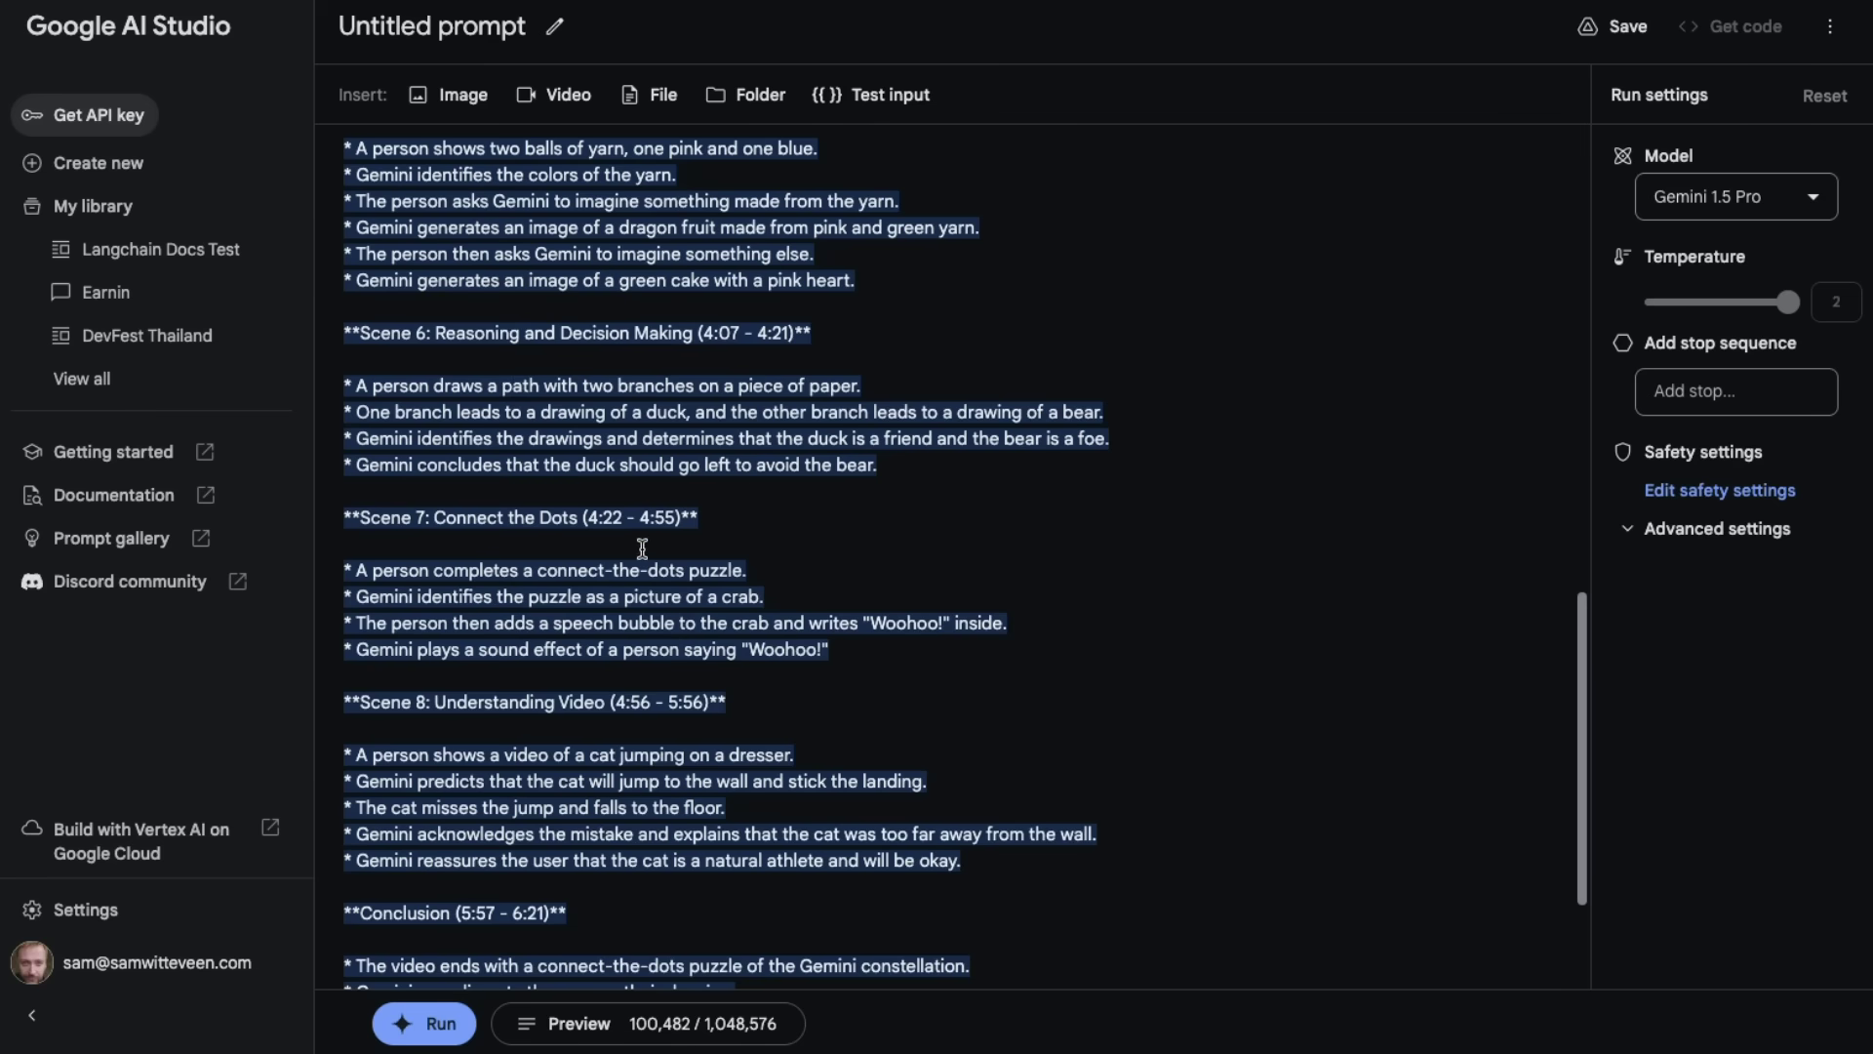
scroll(666, 572, down, 1)
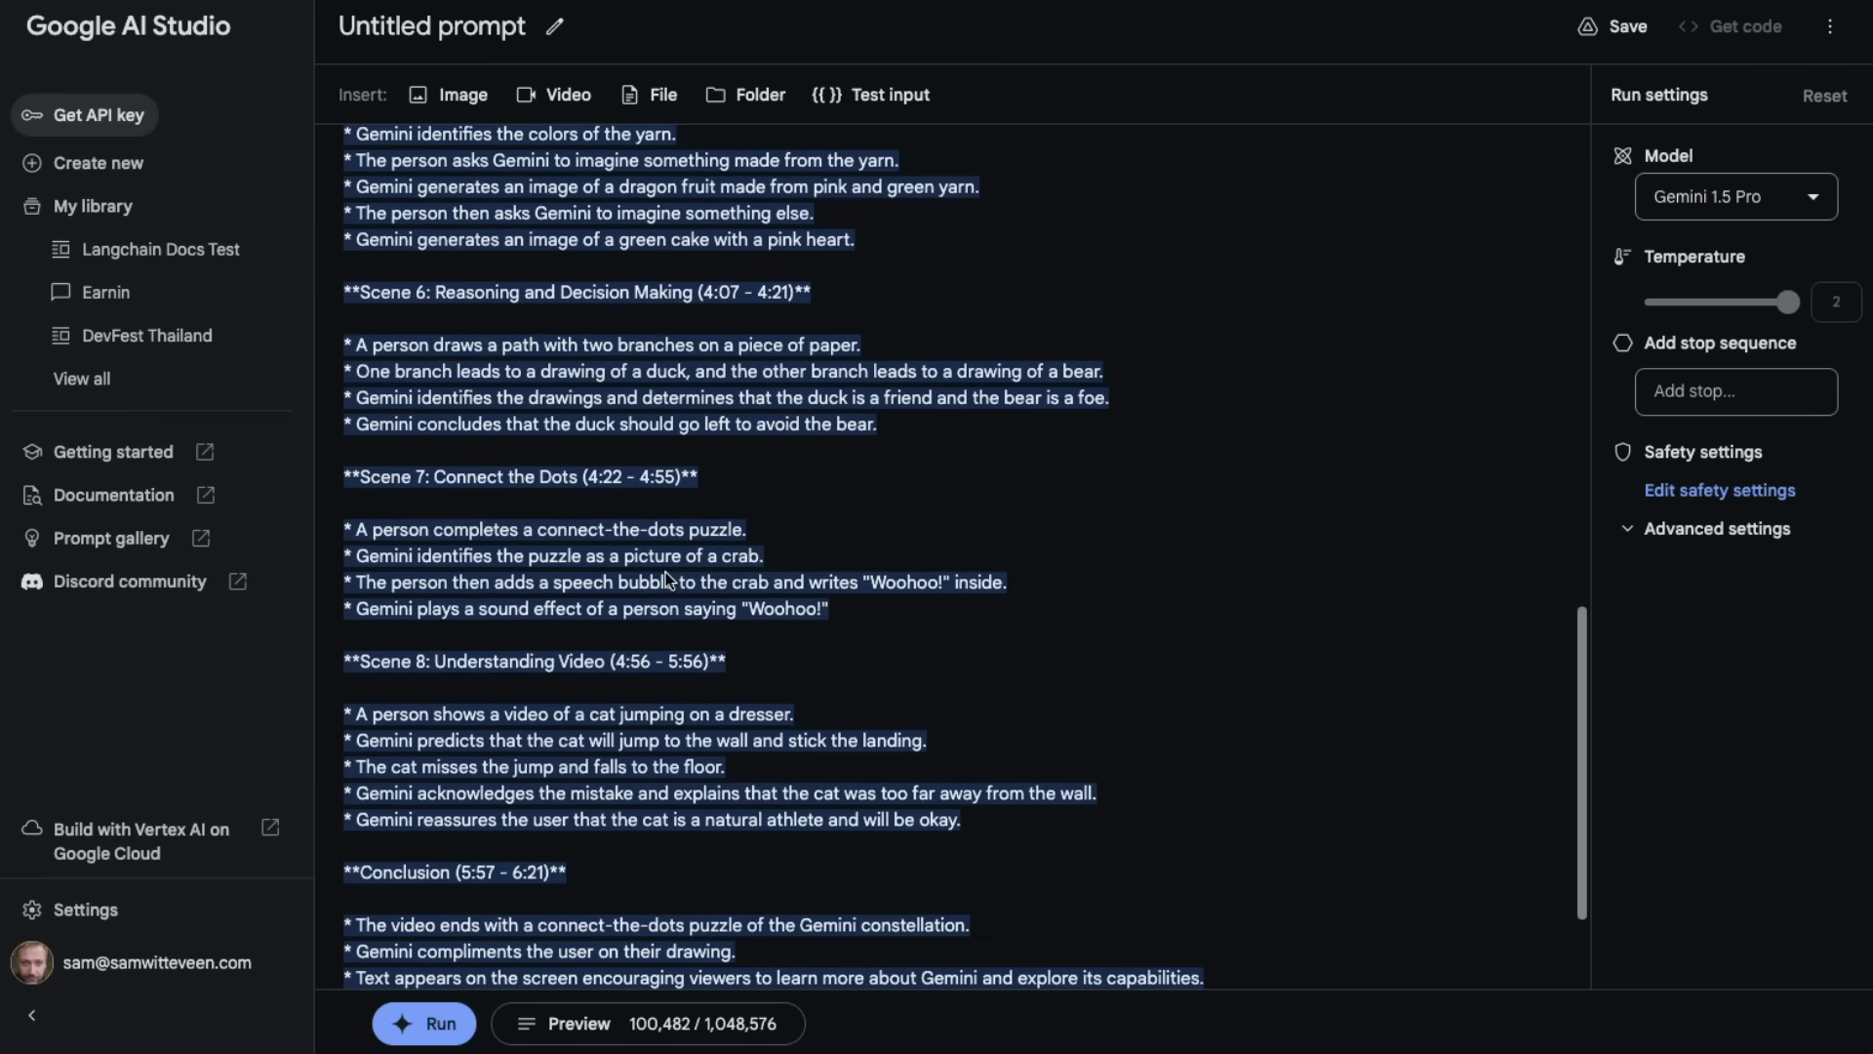
scroll(804, 524, down, 2)
scroll(804, 524, down, 2)
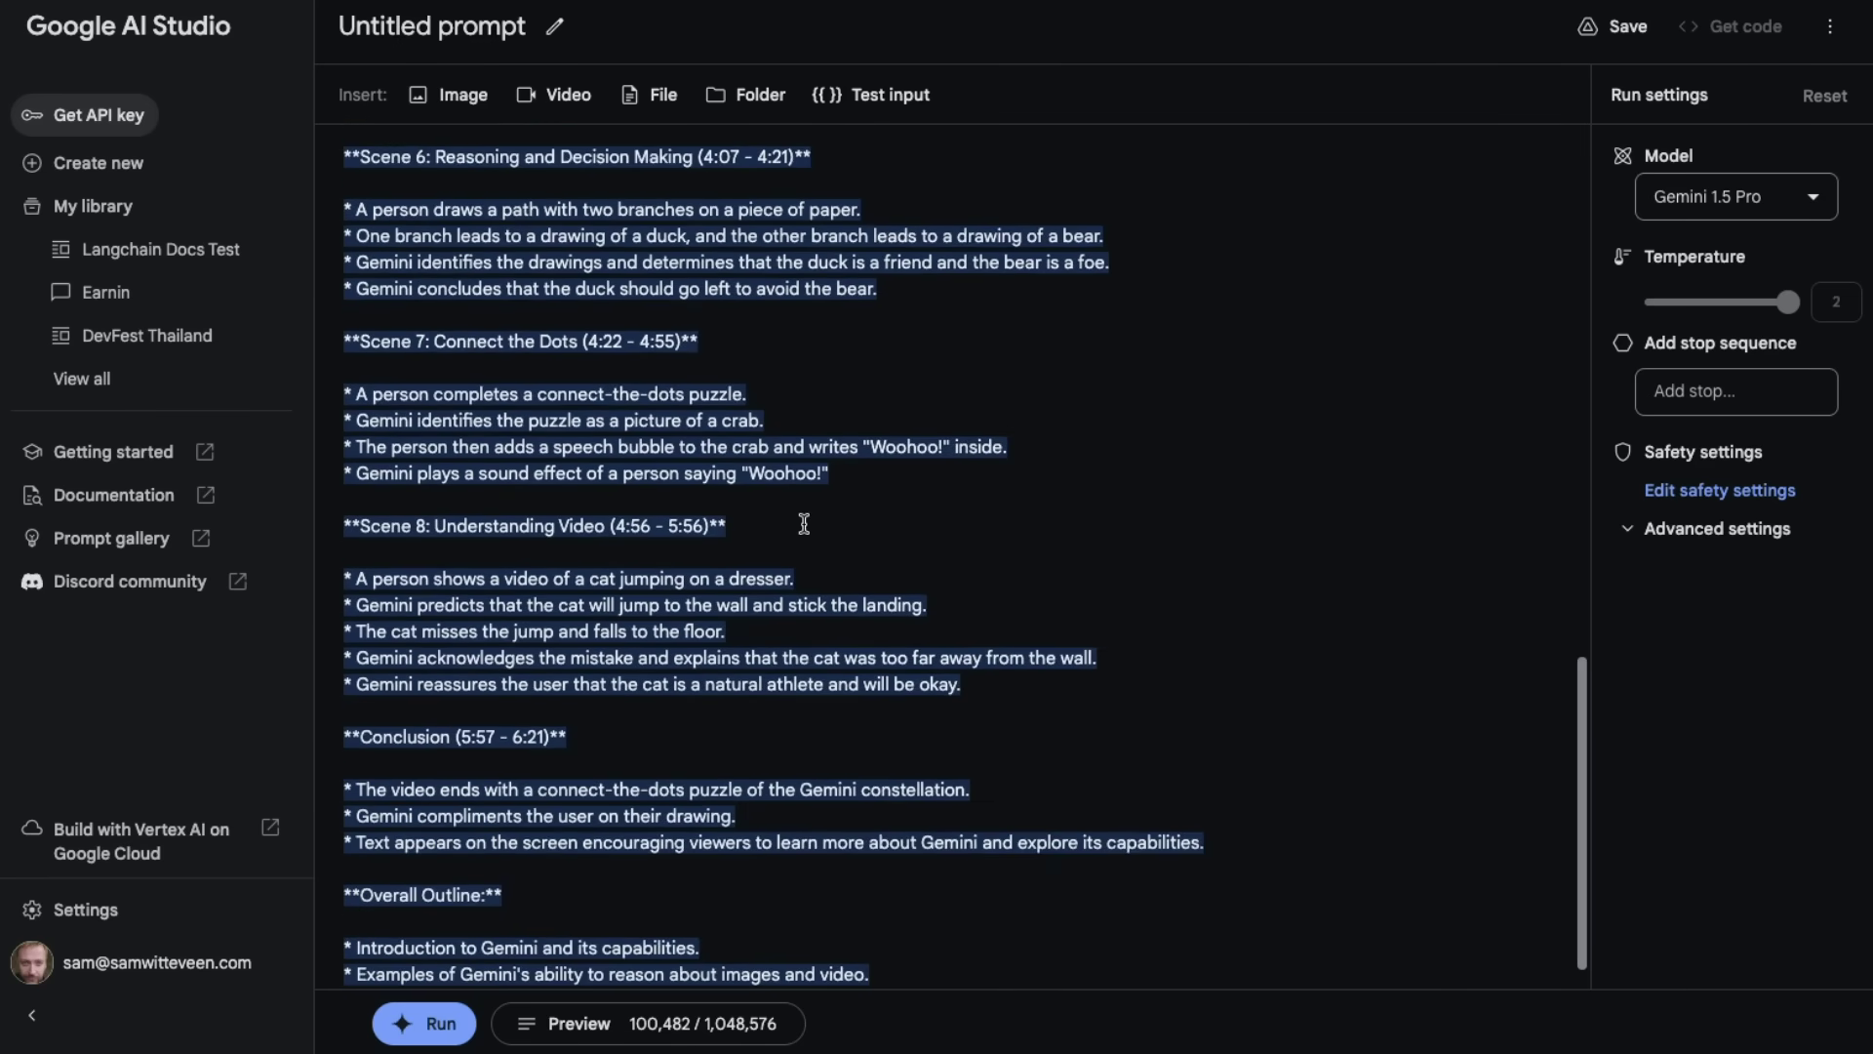
scroll(804, 524, down, 1)
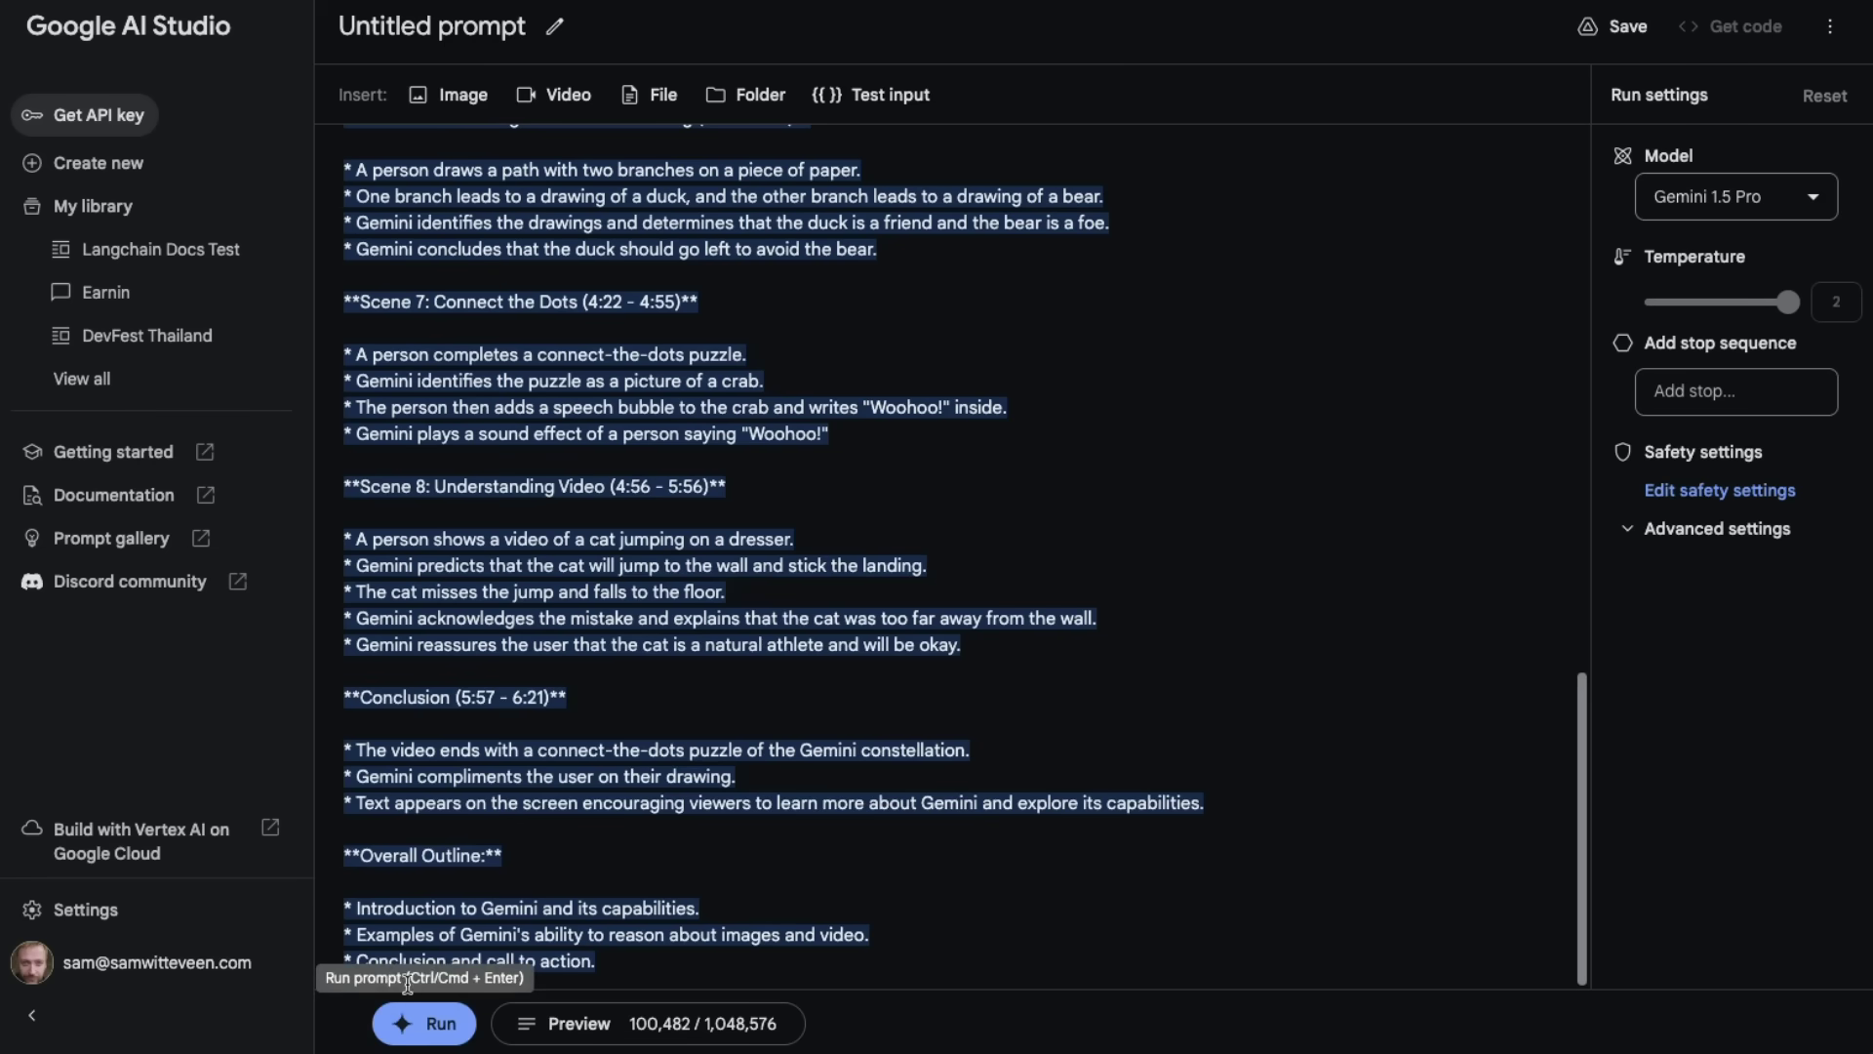
click(410, 1023)
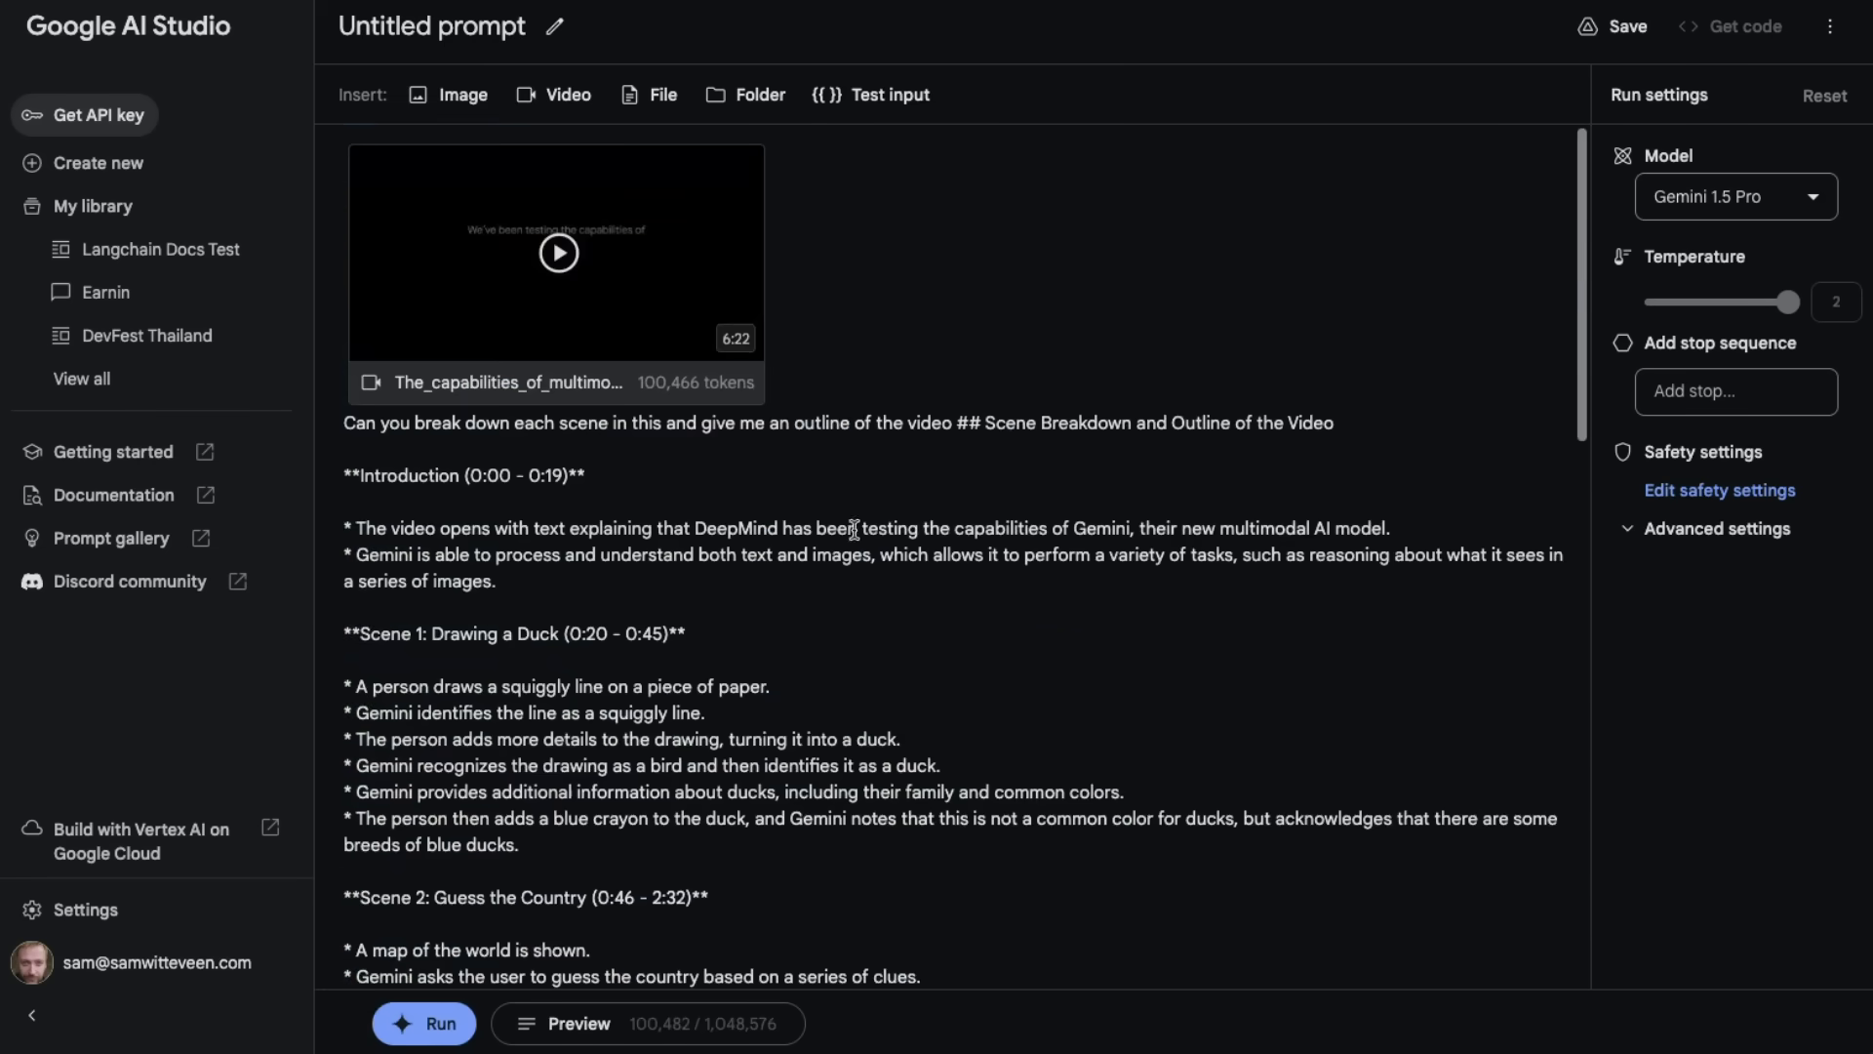
Step: Place the editing cursor at the end of the accepted scene outline
scroll(856, 521, down, 4)
scroll(856, 521, down, 10)
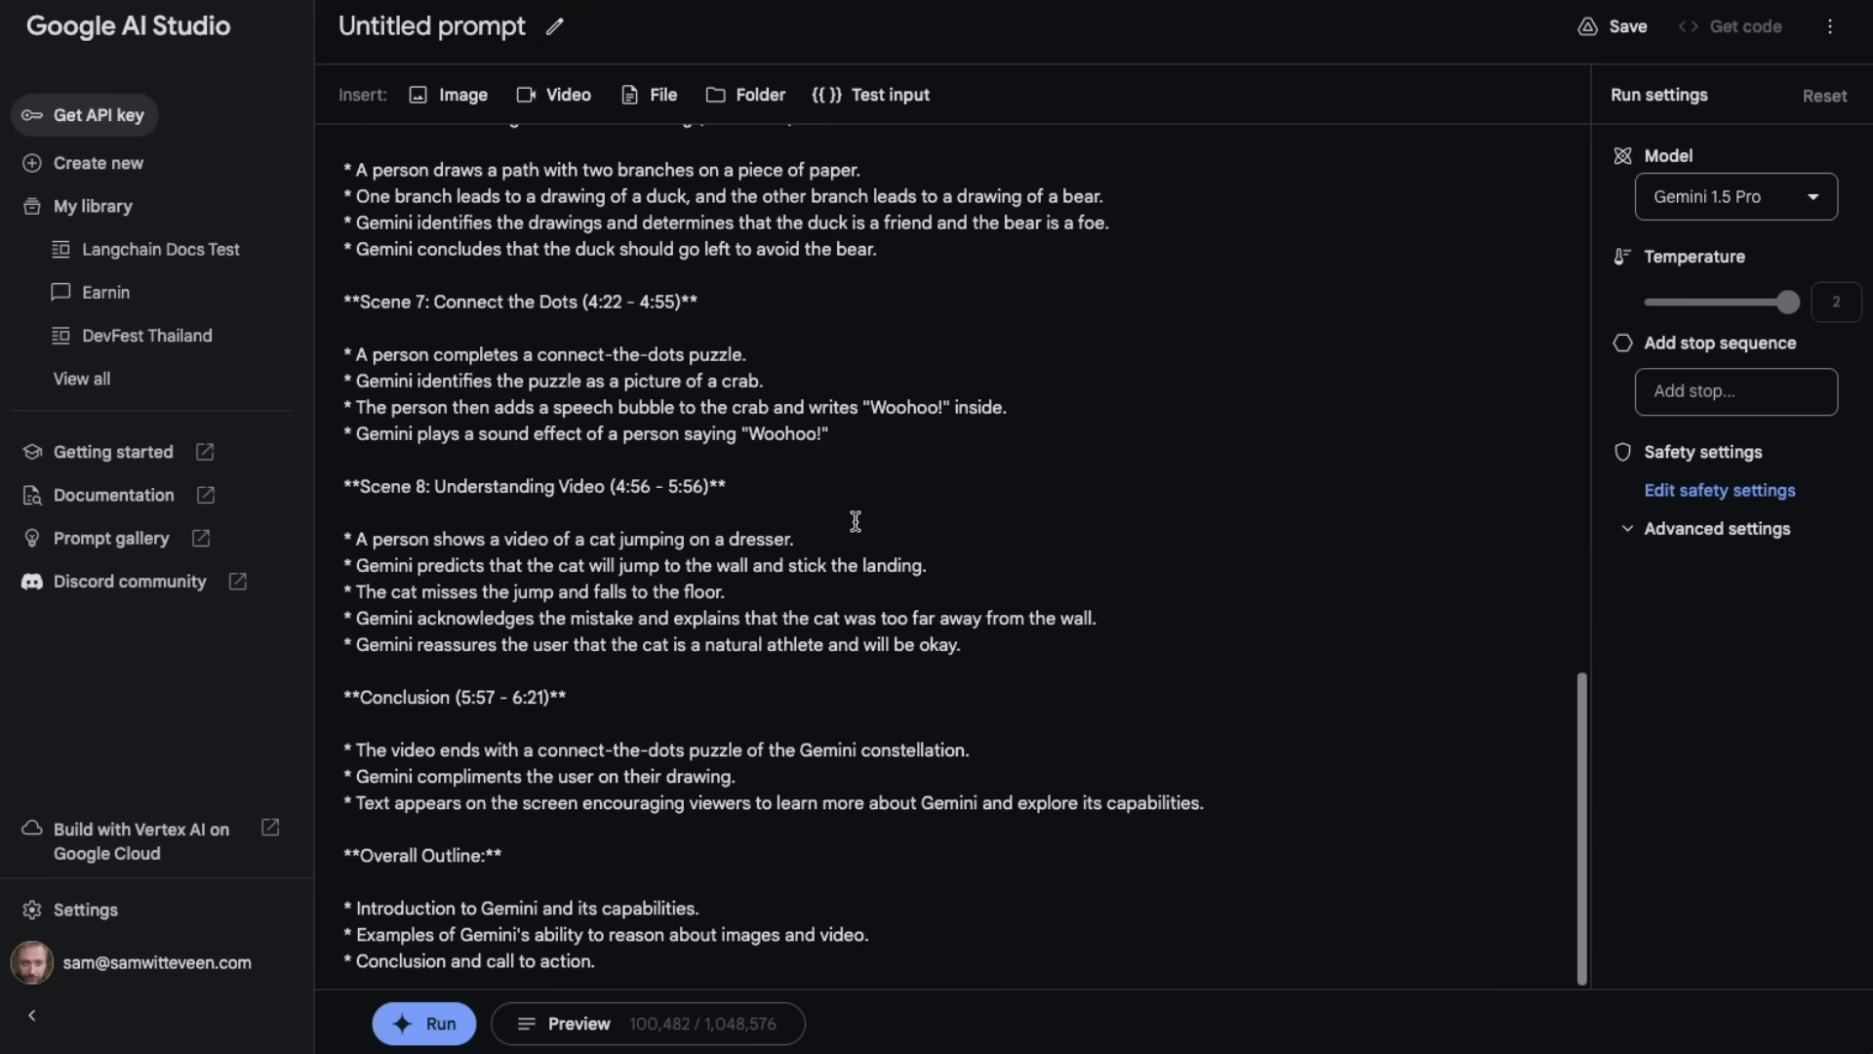
click(656, 974)
scroll(656, 974, up, 15)
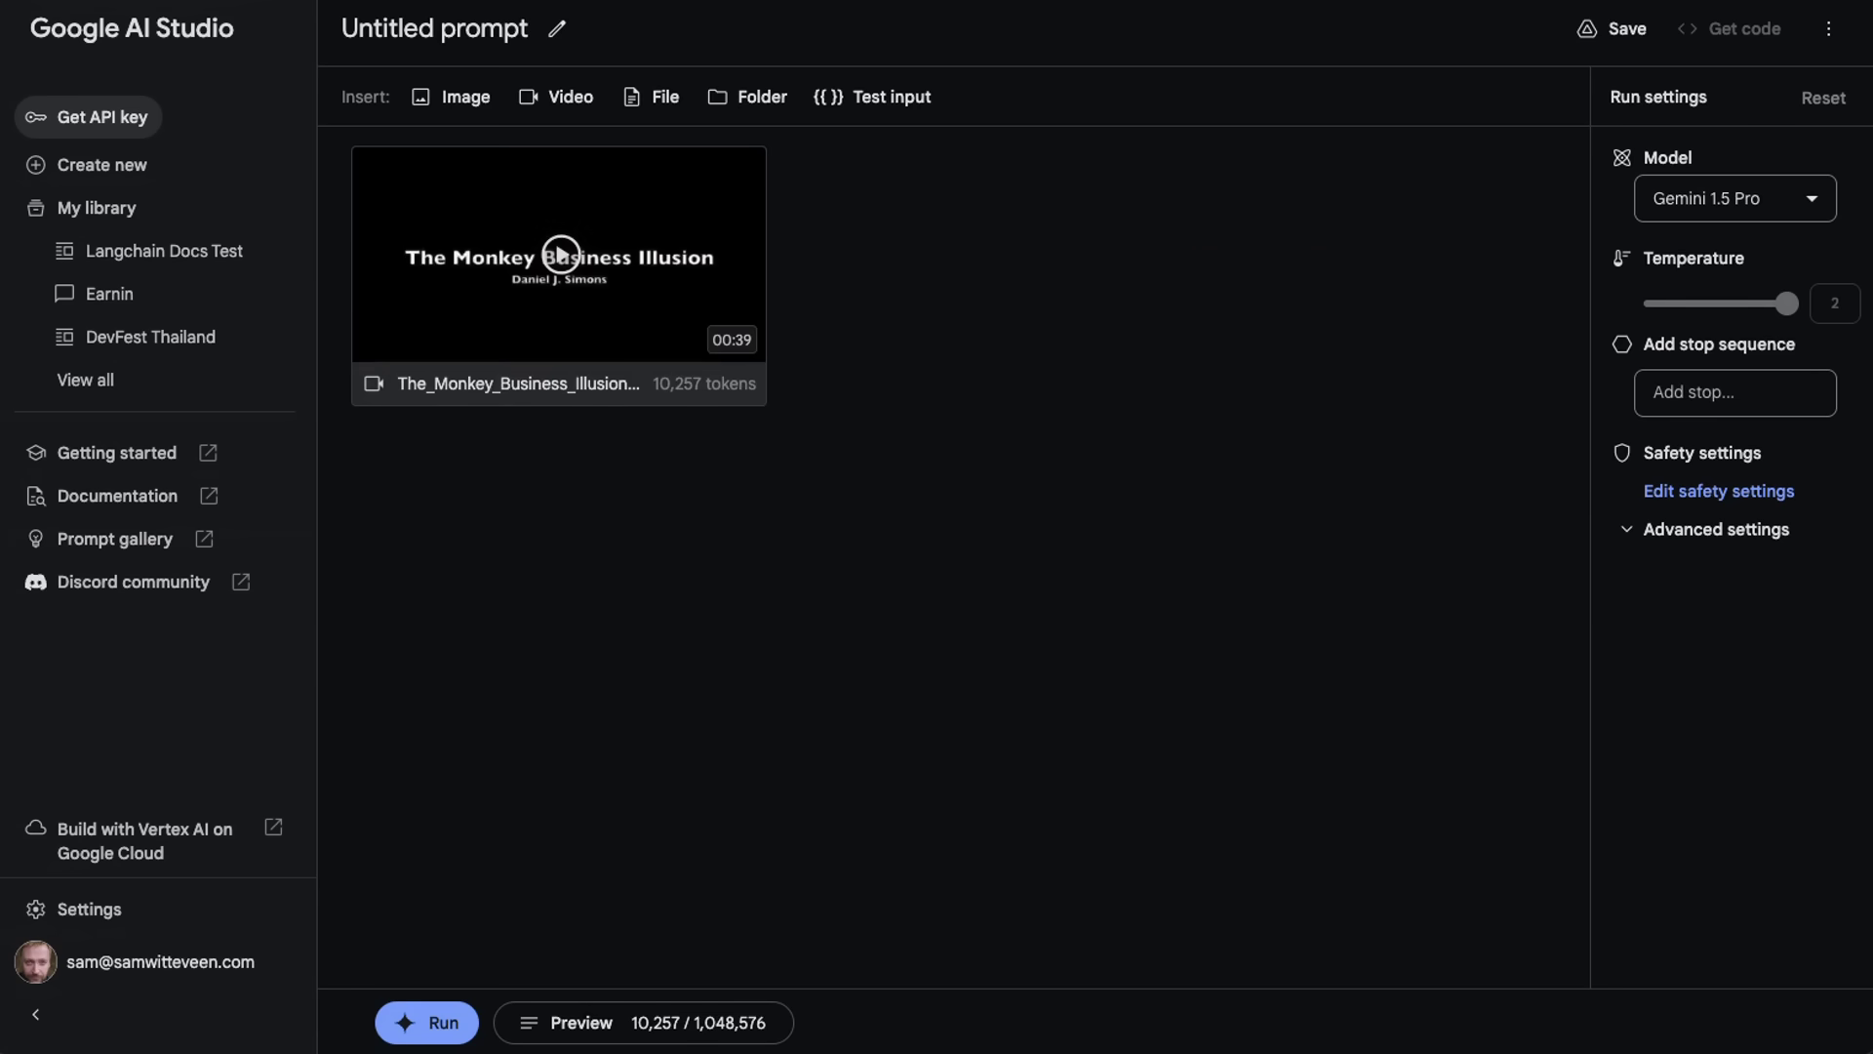
Step: Ask how many times the players in white pass the ball, then delete the answer of 15
text(How many time do the players i)
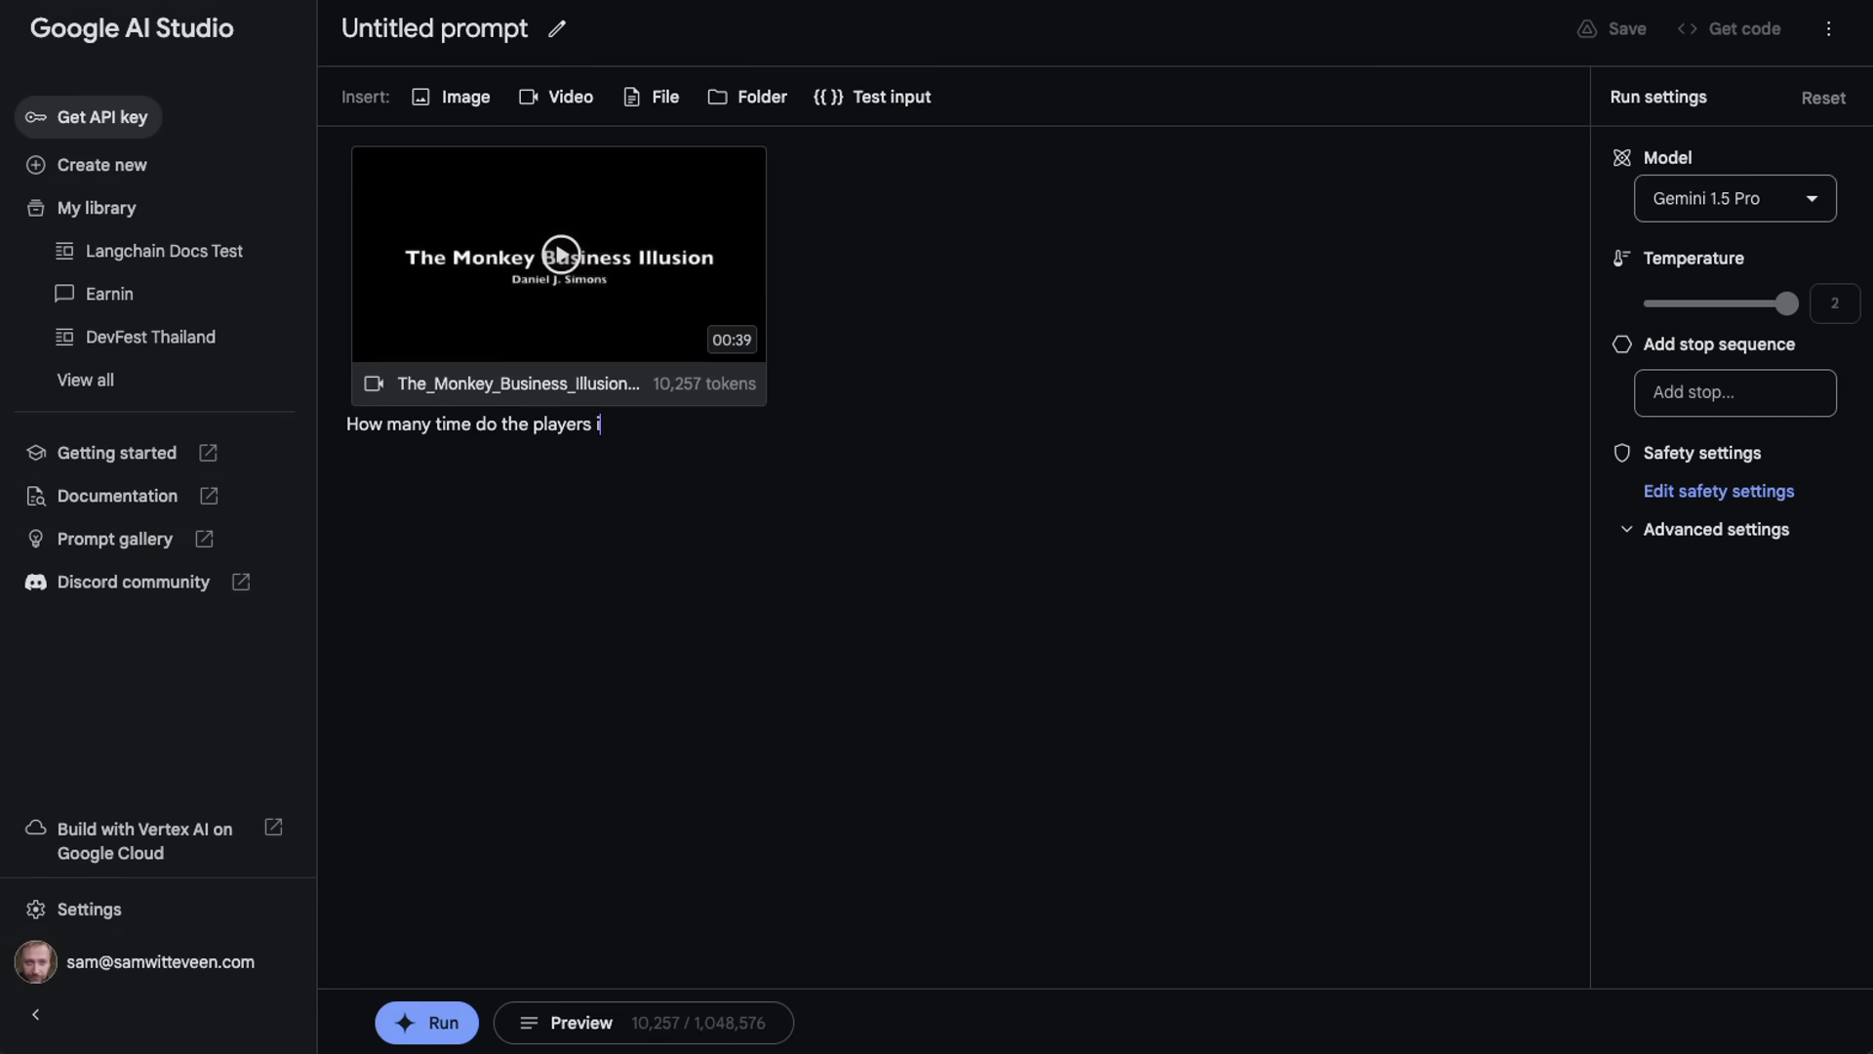
text(n white pass the ball)
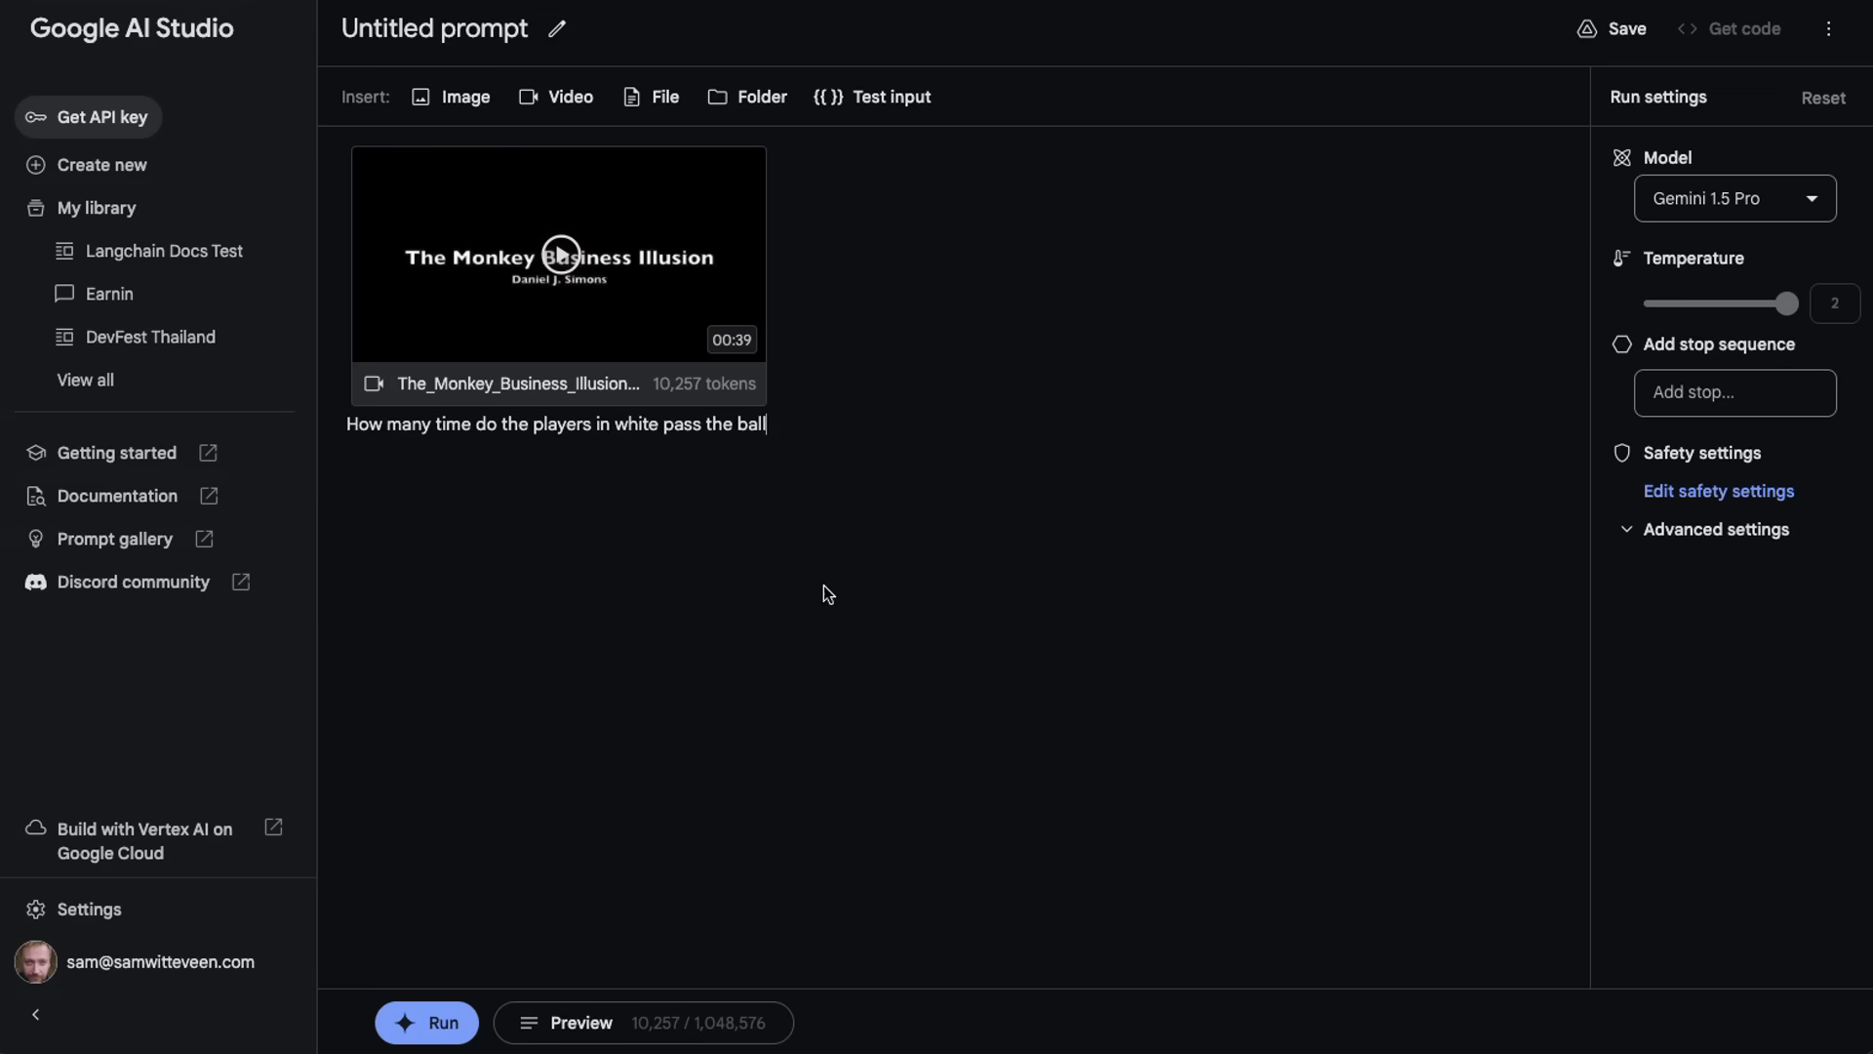
click(420, 1025)
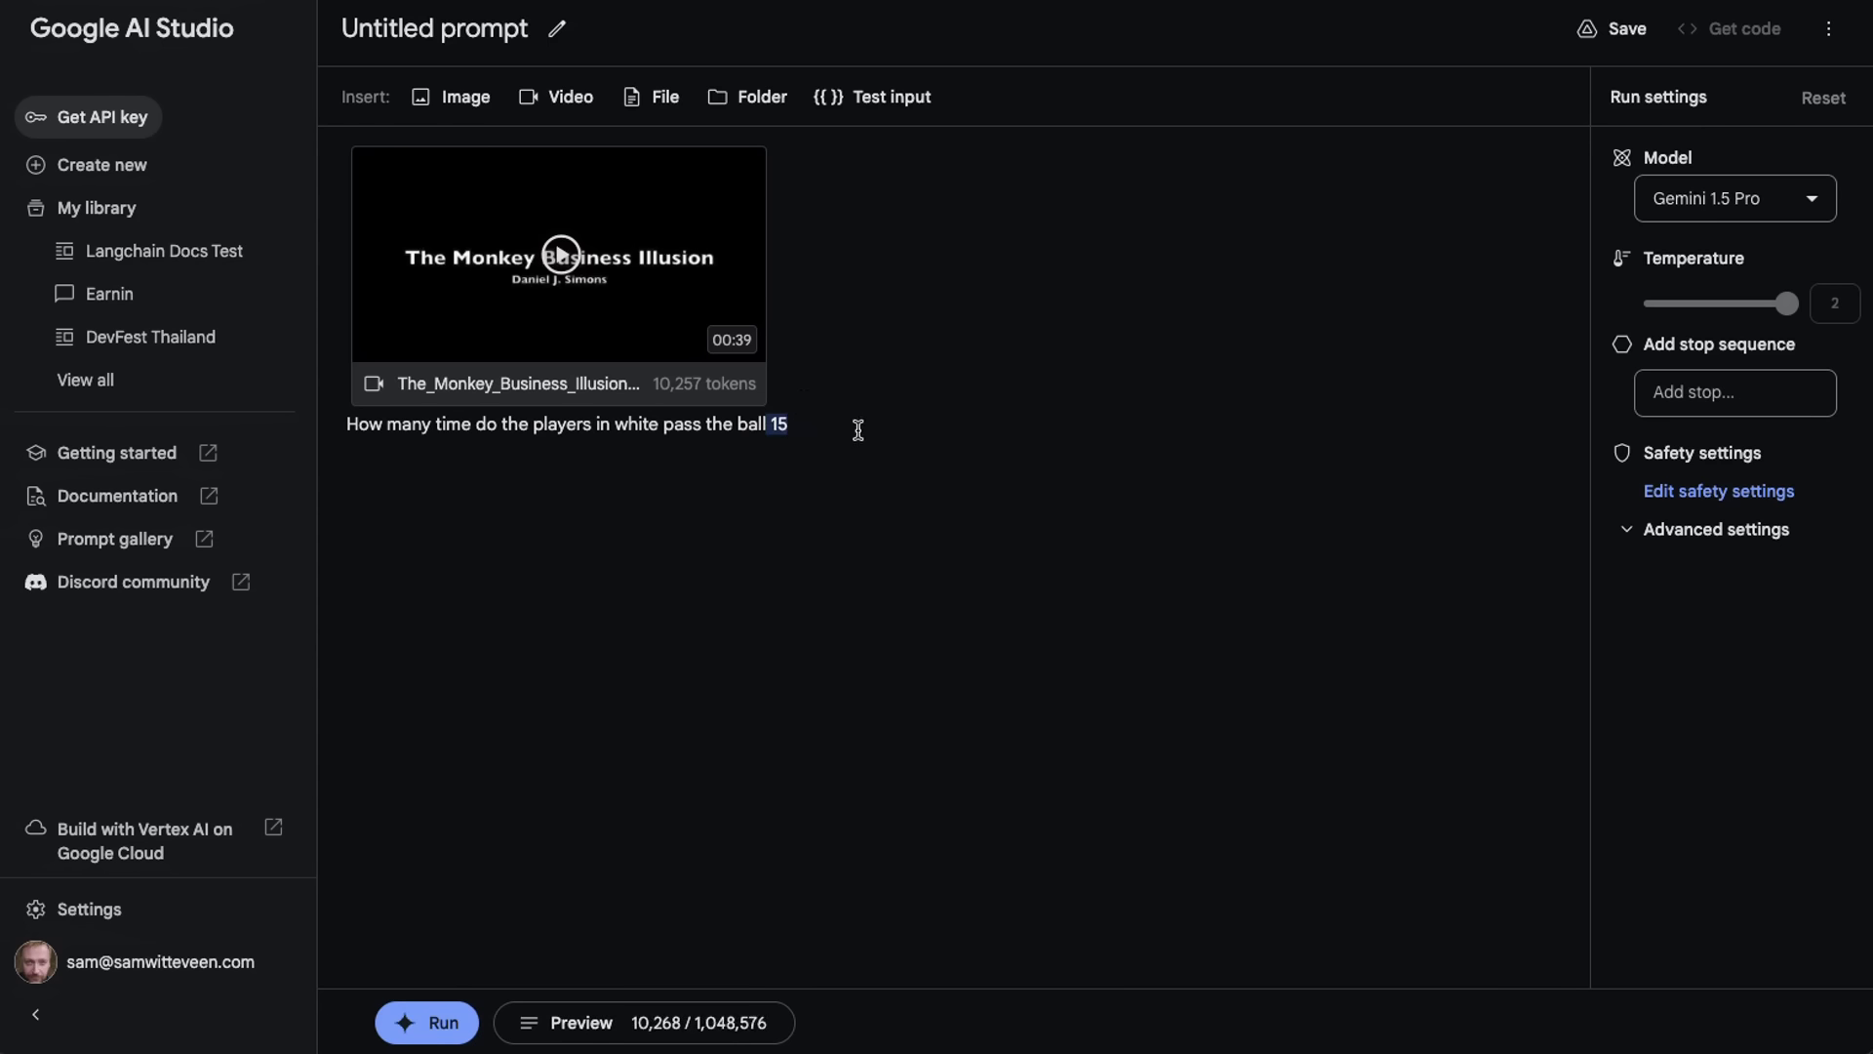
key(BackSpace)
key(BackSpace)
key(BackSpace)
key(BackSpace)
key(BackSpace)
key(BackSpace)
key(BackSpace)
key(BackSpace)
key(BackSpace)
key(BackSpace)
key(BackSpace)
key(BackSpace)
key(BackSpace)
key(BackSpace)
key(BackSpace)
key(BackSpace)
key(BackSpace)
key(BackSpace)
key(BackSpace)
key(BackSpace)
key(BackSpace)
Step: Ask whether the curtain changes color, erase that exchange, then ask which animal walks through
text(s do the curtain change color?)
click(409, 1022)
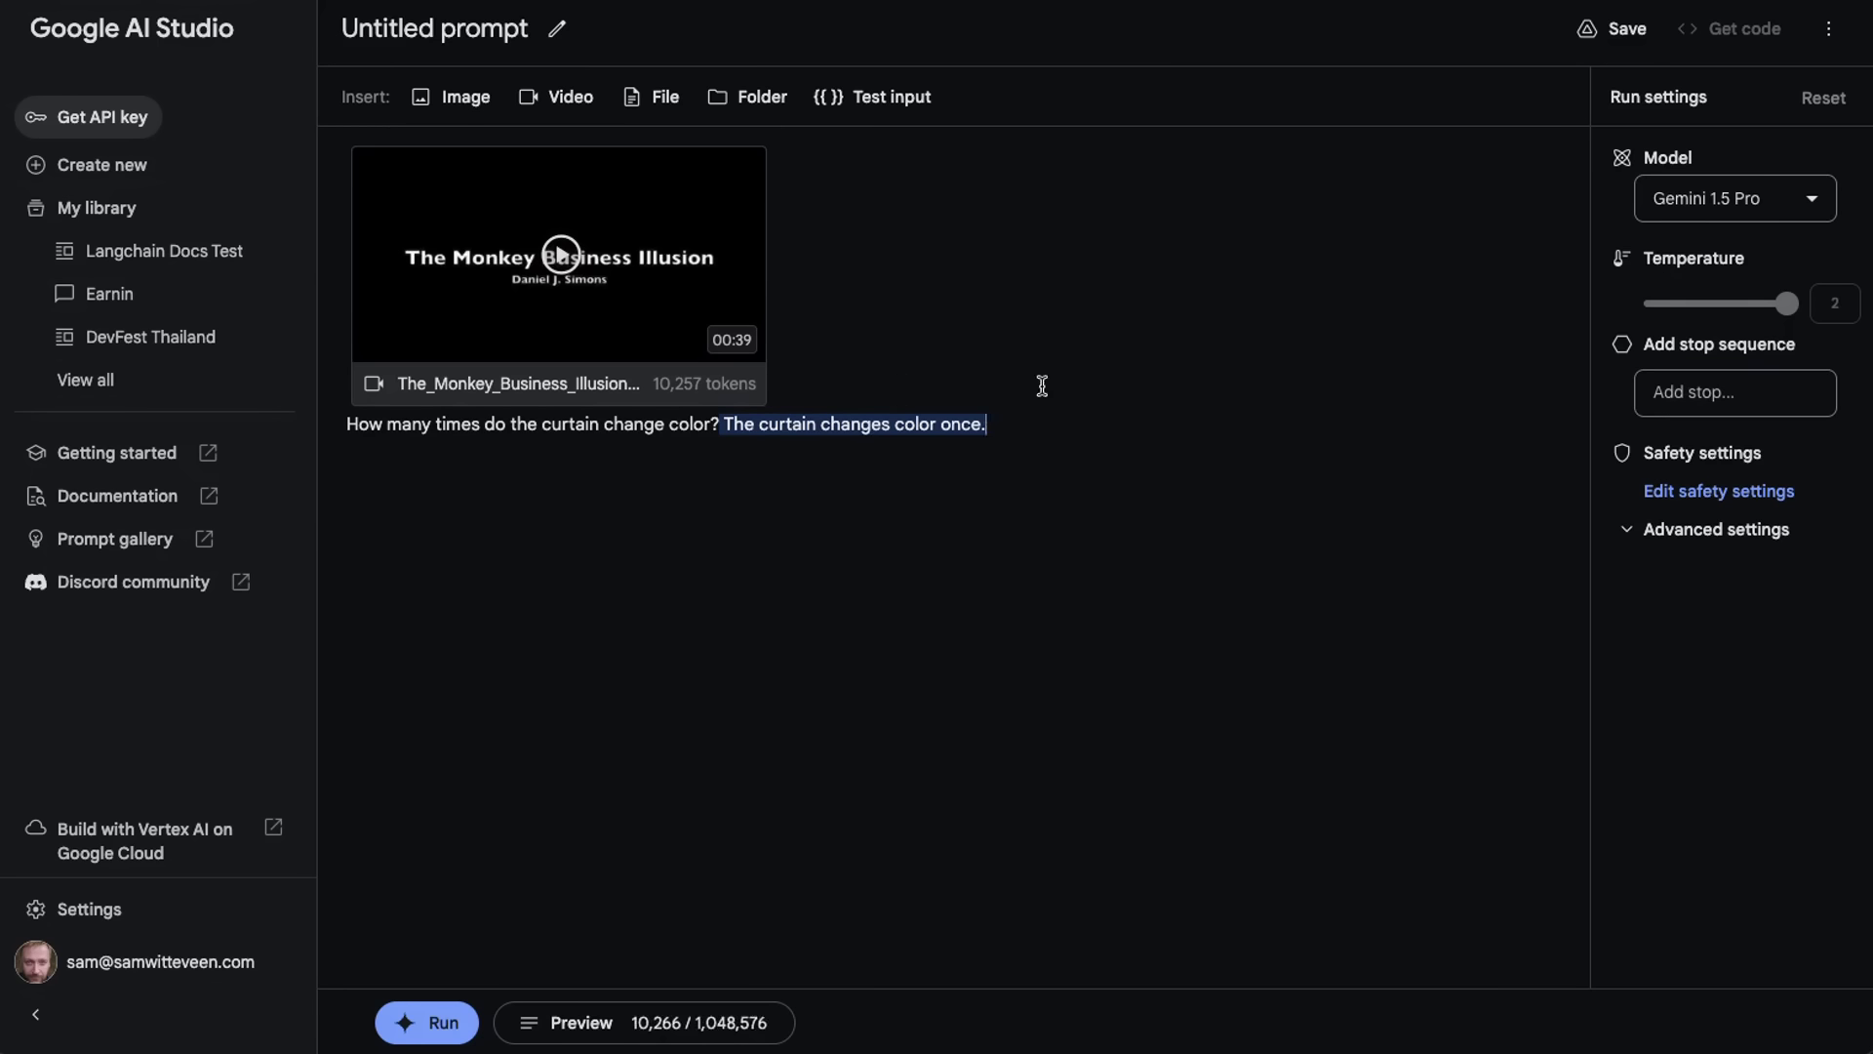
key(BackSpace)
key(BackSpace)
key(BackSpace)
key(BackSpace)
key(BackSpace)
key(BackSpace)
key(BackSpace)
key(BackSpace)
key(BackSpace)
key(BackSpace)
key(BackSpace)
key(BackSpace)
key(BackSpace)
key(BackSpace)
key(BackSpace)
key(BackSpace)
key(BackSpace)
key(BackSpace)
text(What animal walks through the scene in the middle?)
key(ctrl+Return)
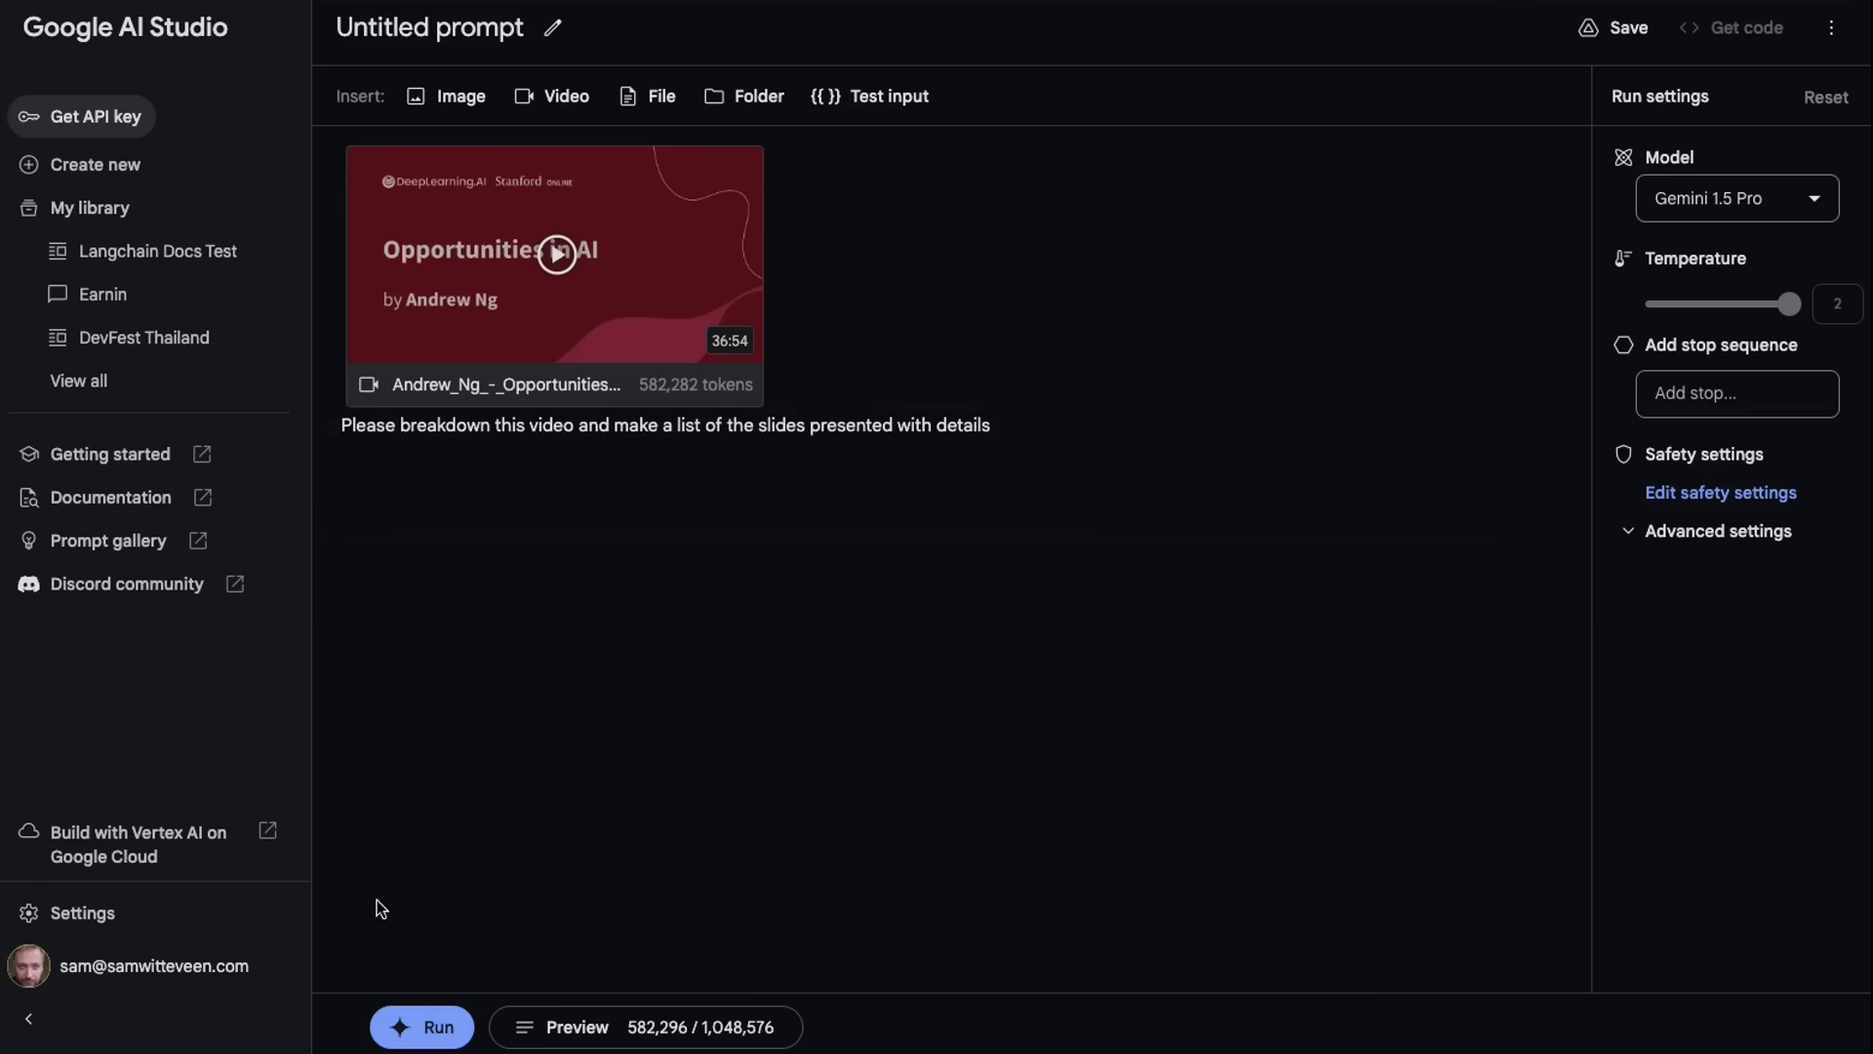
Step: Run the slide-listing request on the 36:54 Andrew Ng Opportunities in AI lecture
click(433, 1032)
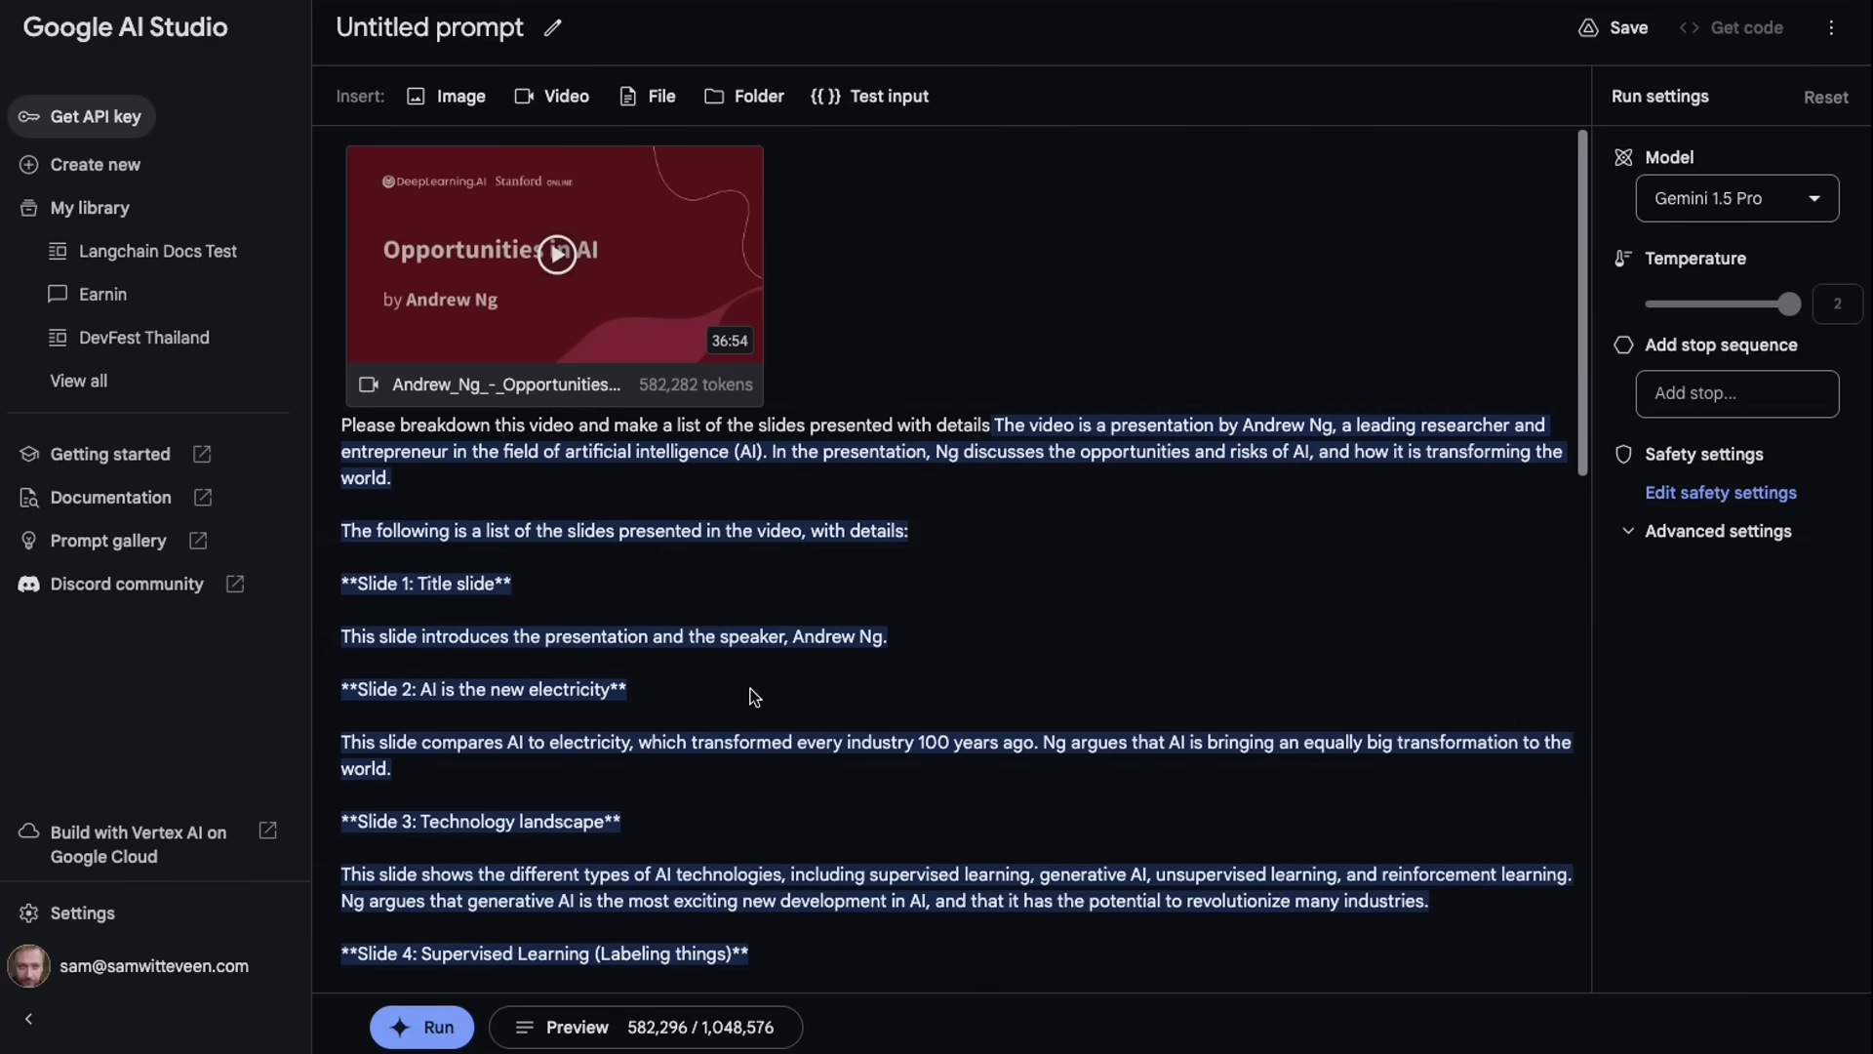
Step: Read the slide list through Slide 13, Responsible AI, and accept it into the prompt
scroll(1073, 864, down, 3)
scroll(1043, 891, down, 2)
scroll(1044, 897, down, 1)
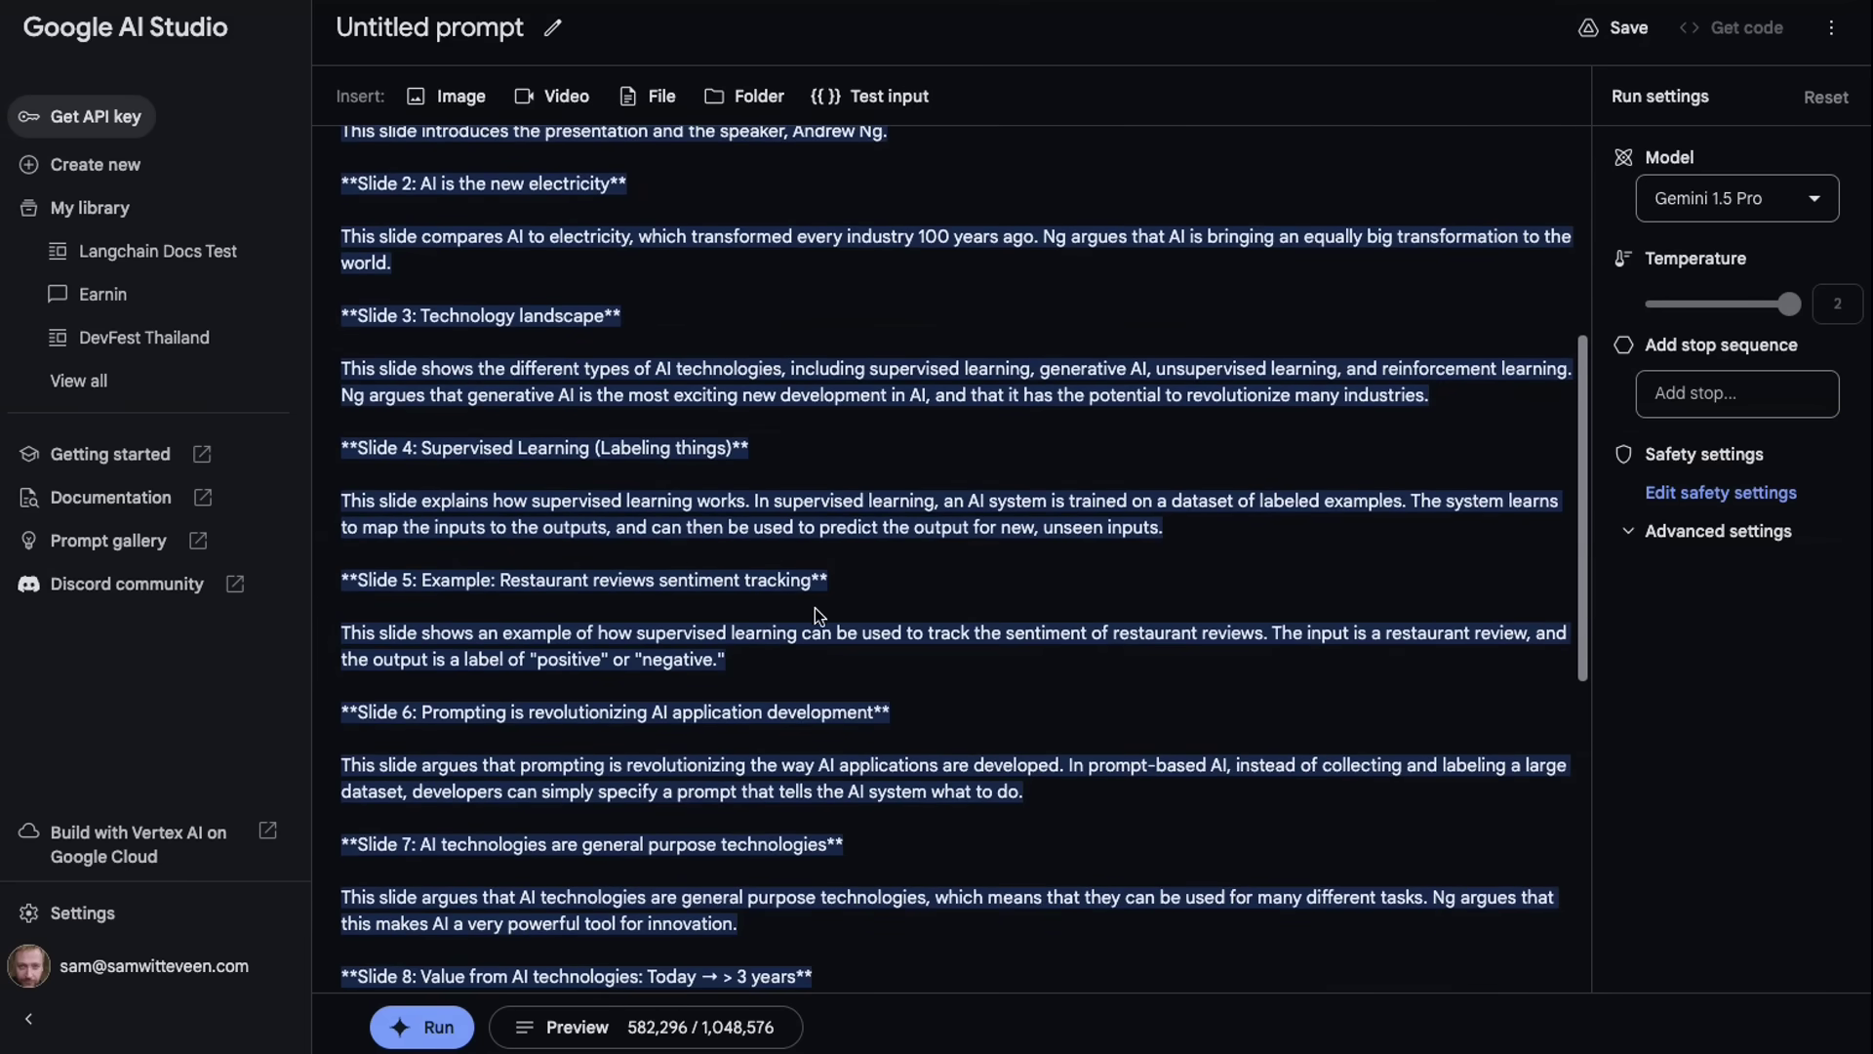
scroll(815, 607, down, 1)
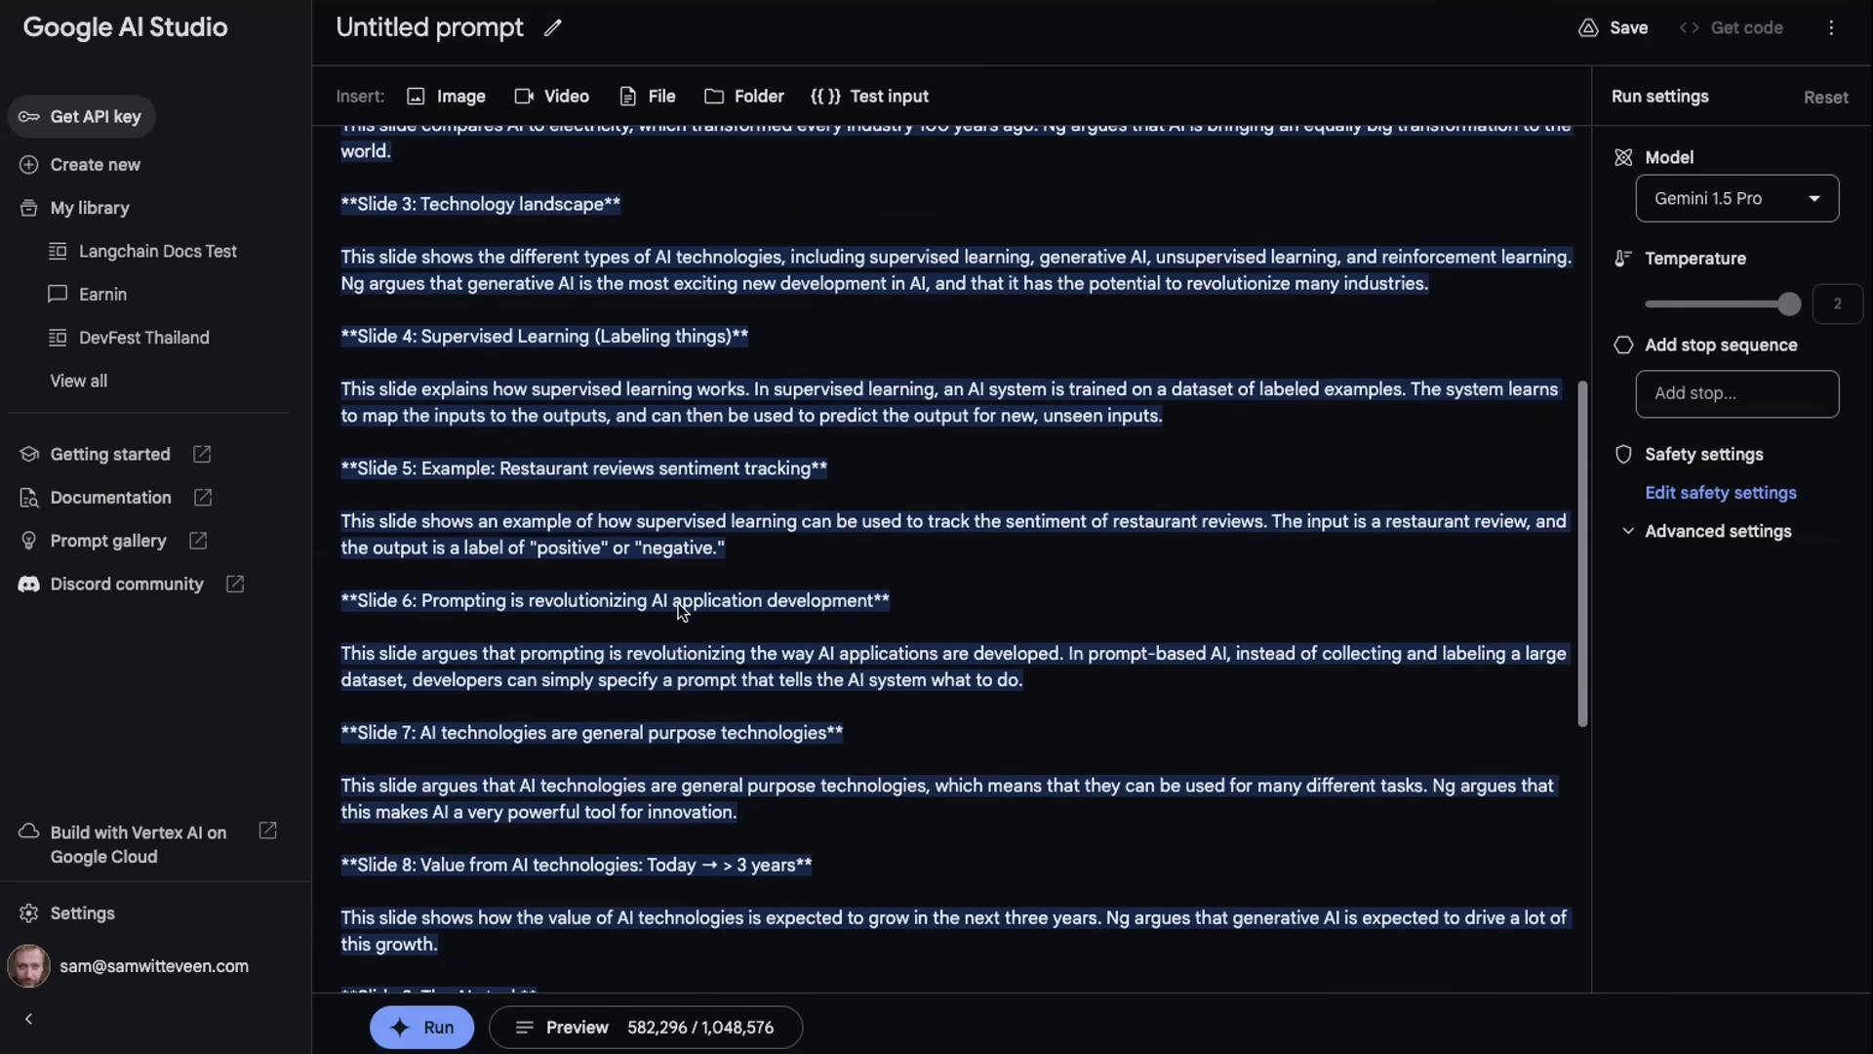
scroll(825, 624, down, 1)
scroll(824, 627, down, 1)
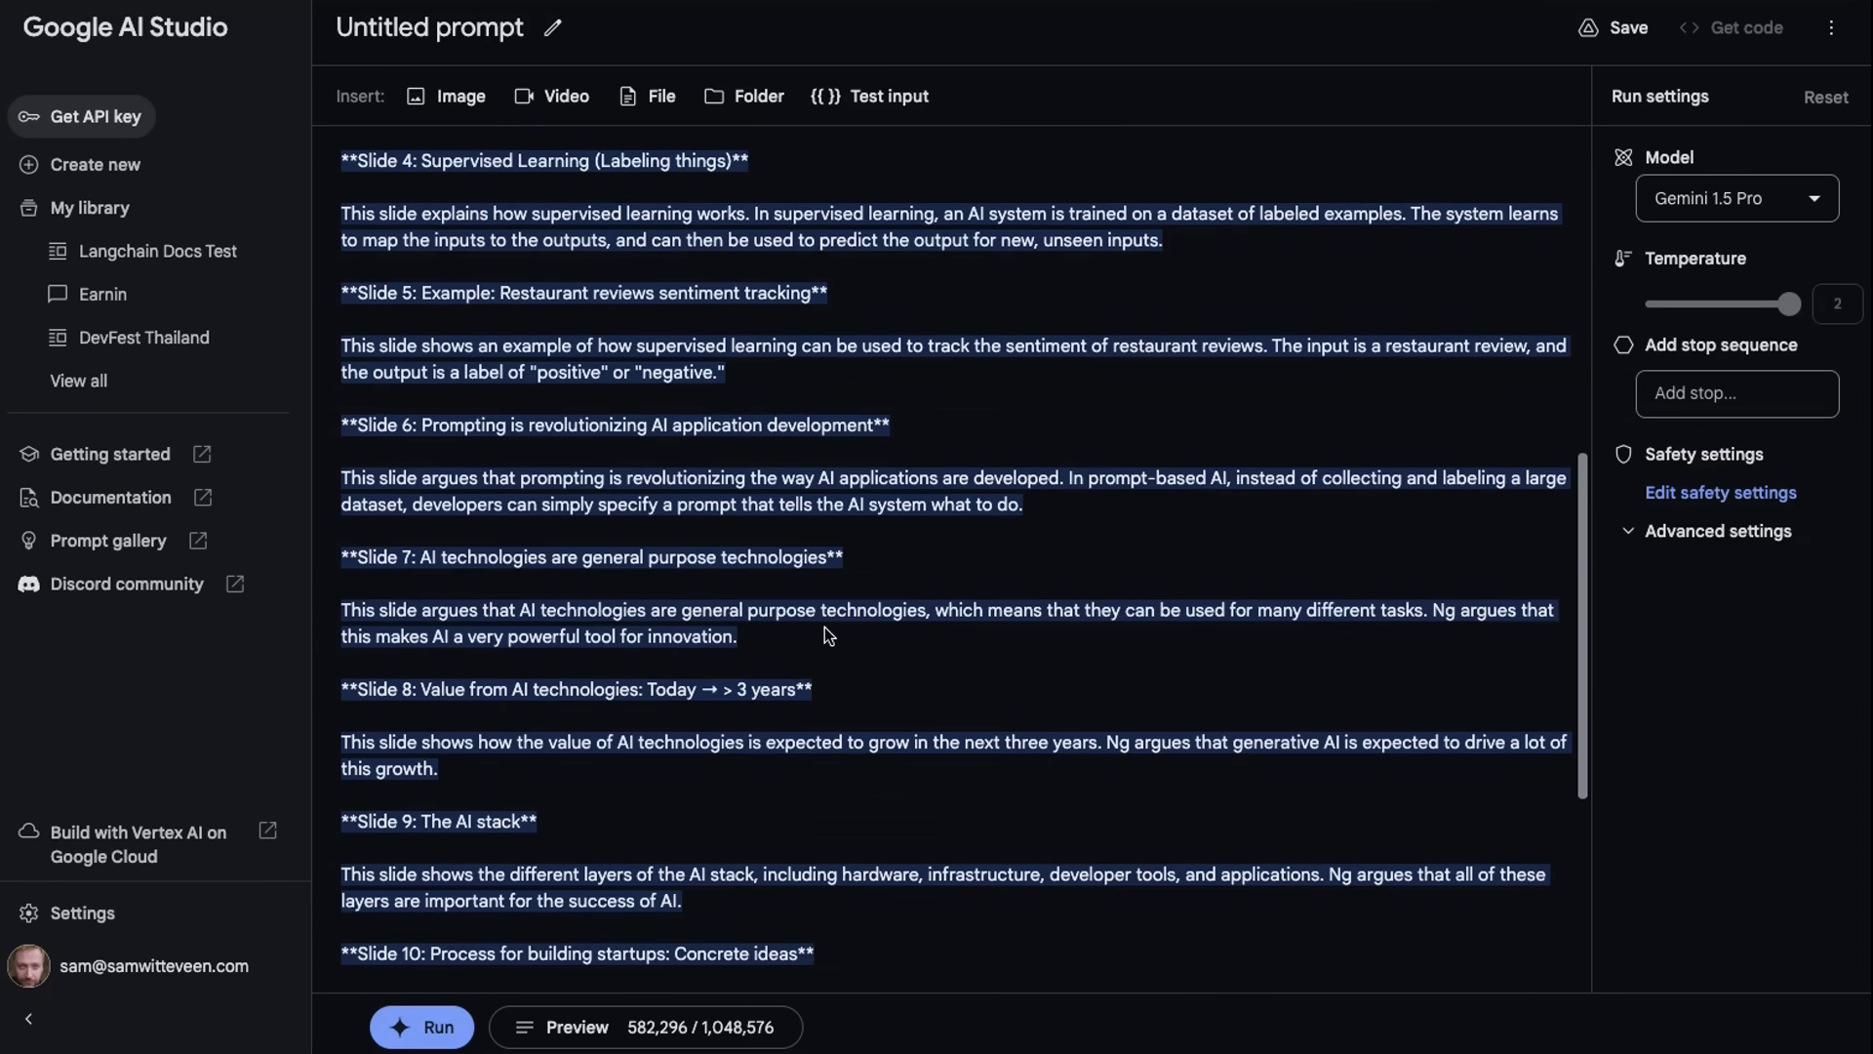
scroll(513, 728, down, 5)
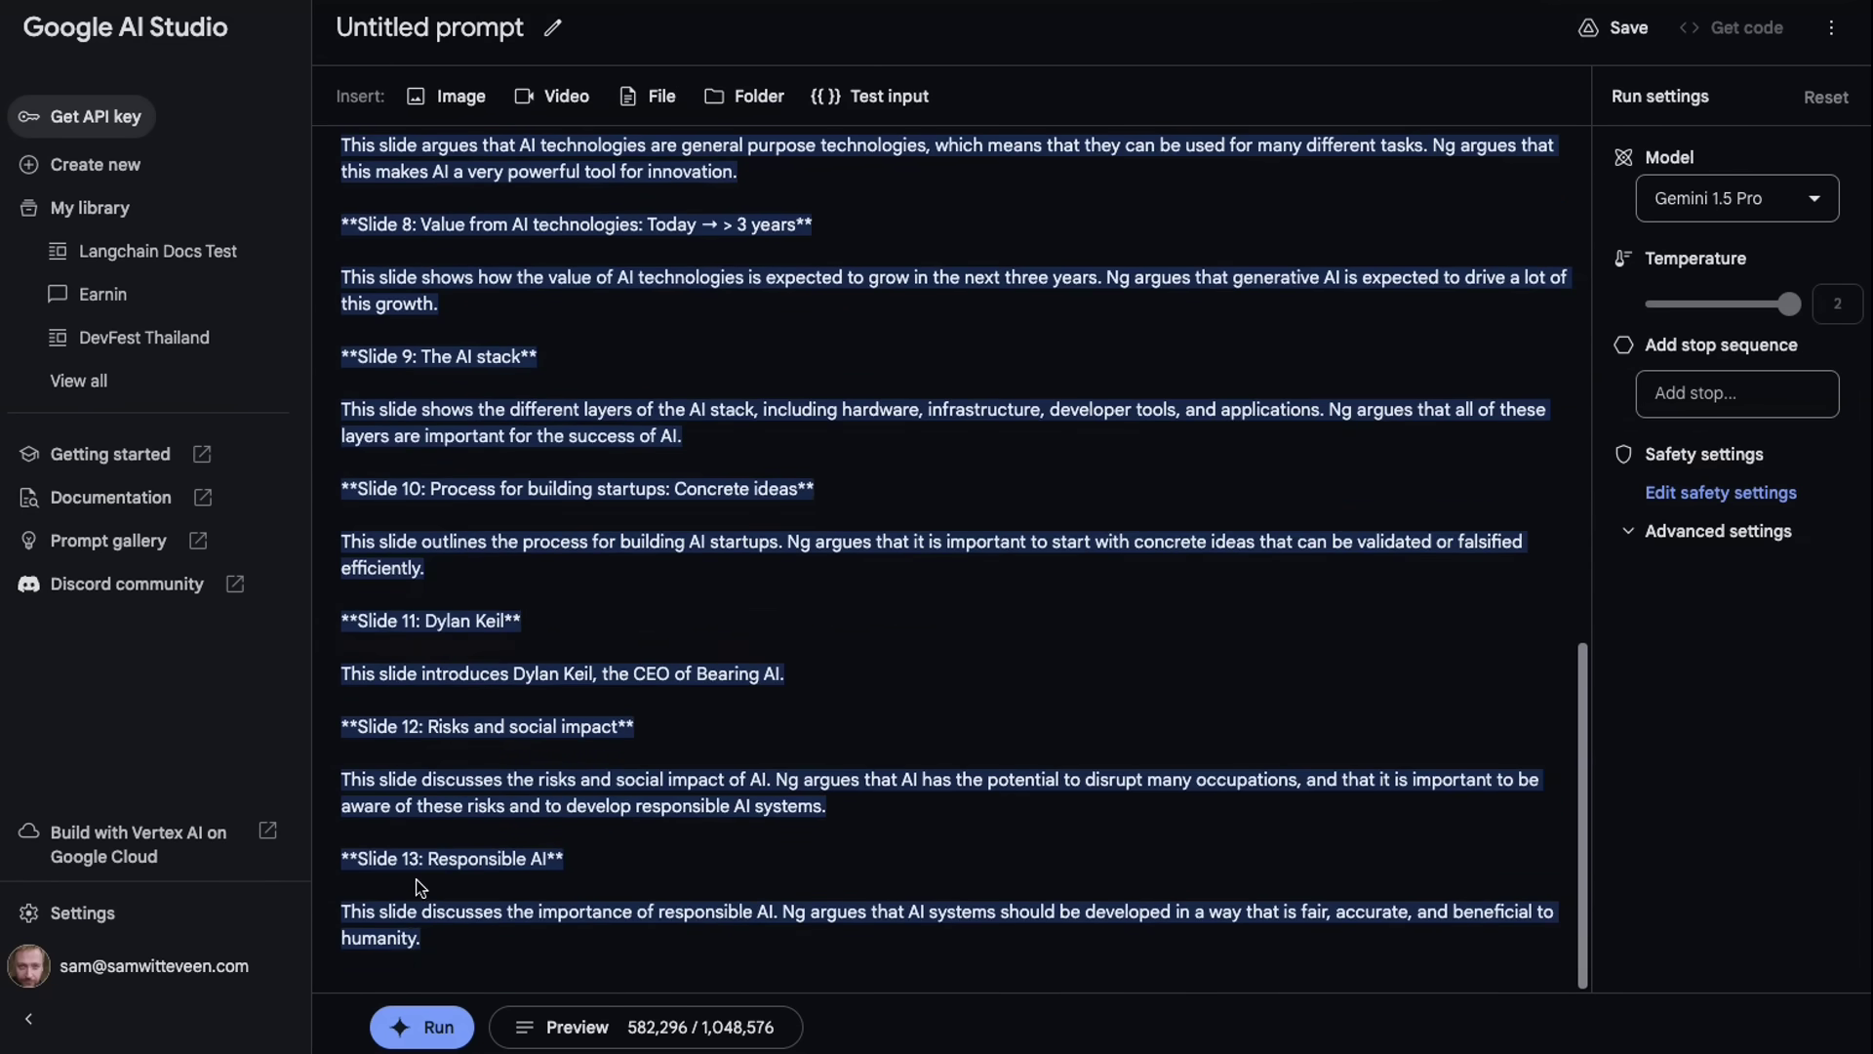
click(363, 968)
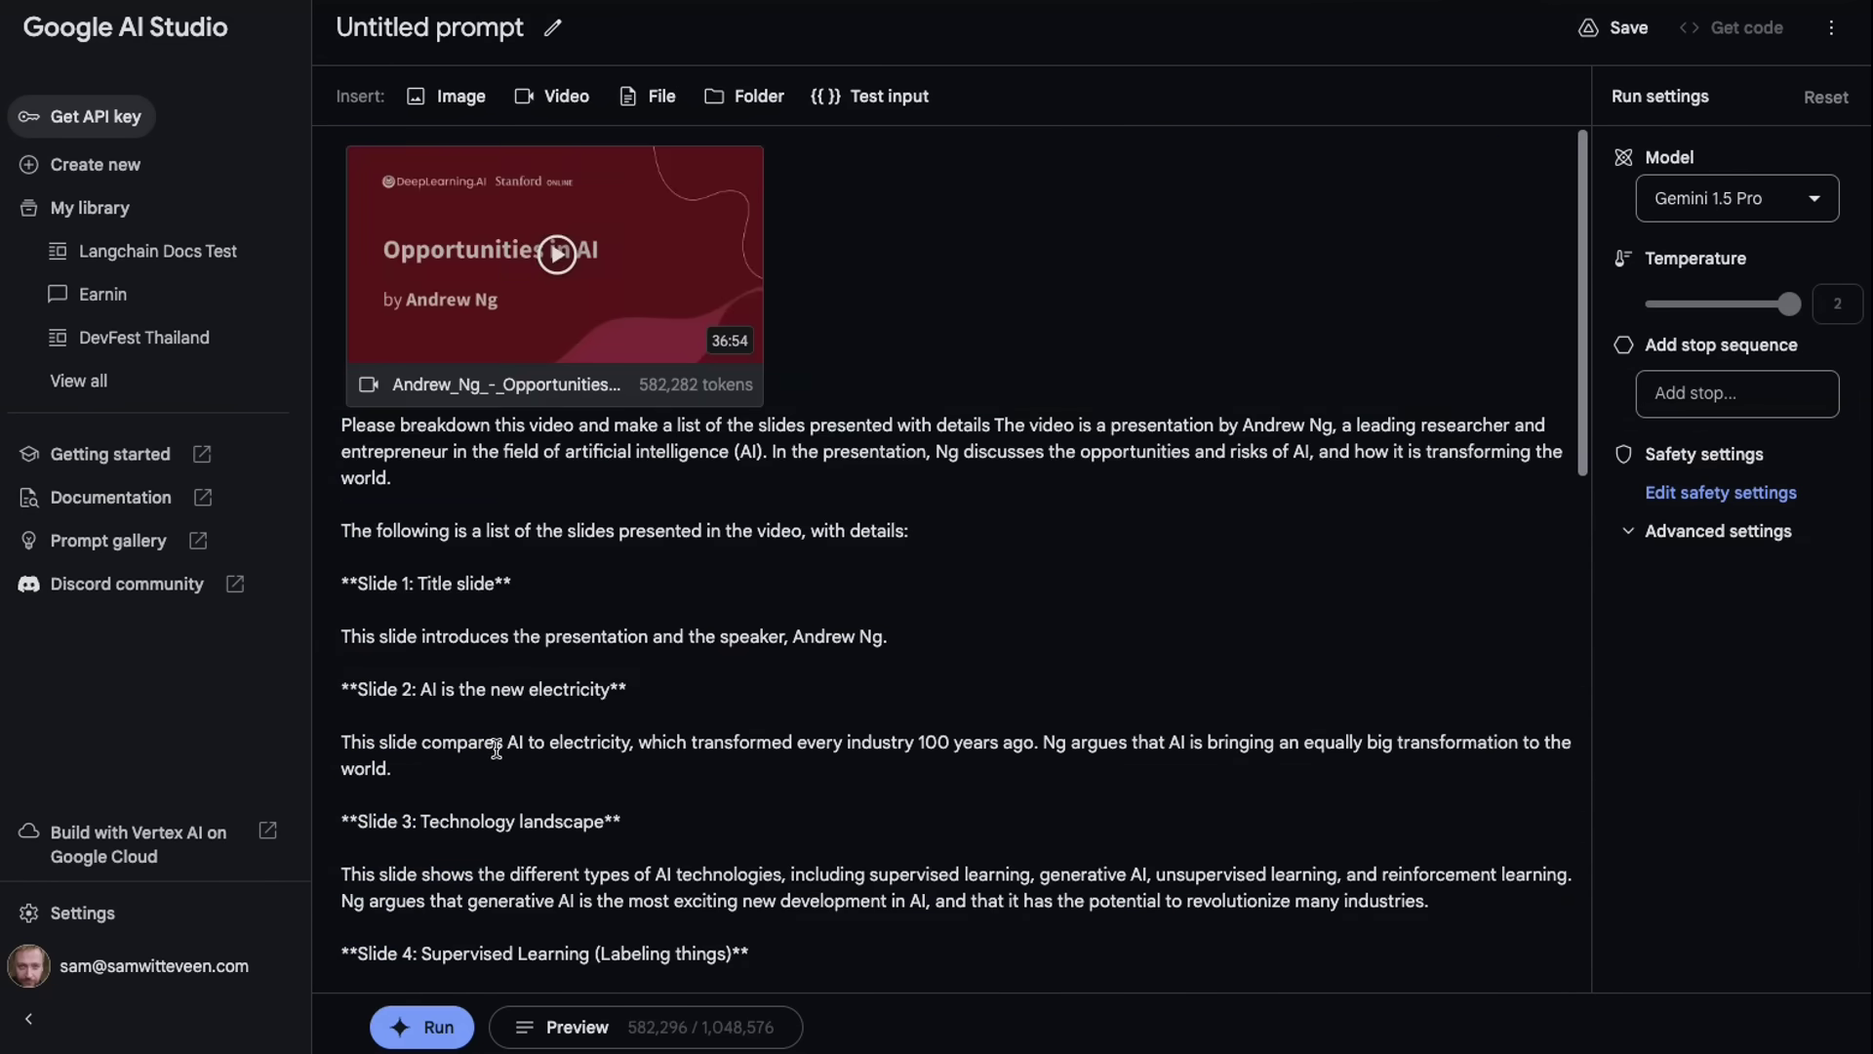
scroll(547, 737, down, 6)
scroll(560, 730, down, 4)
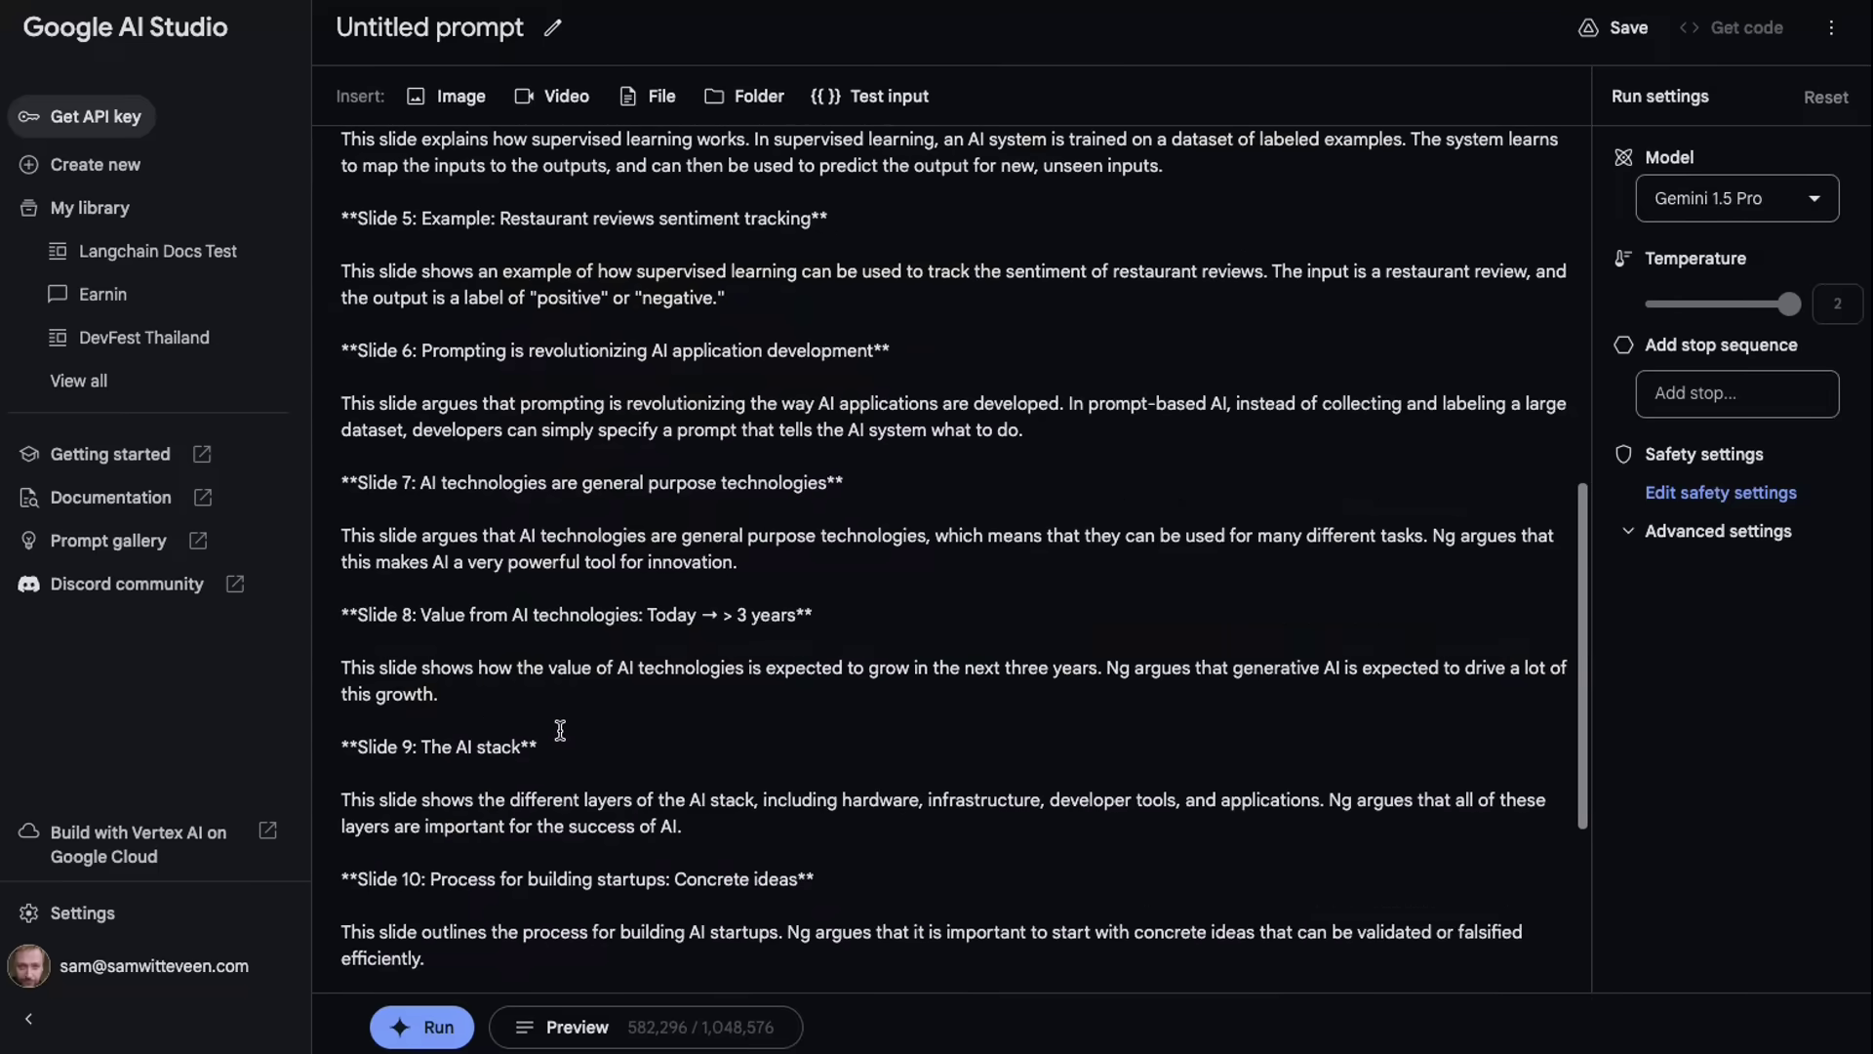